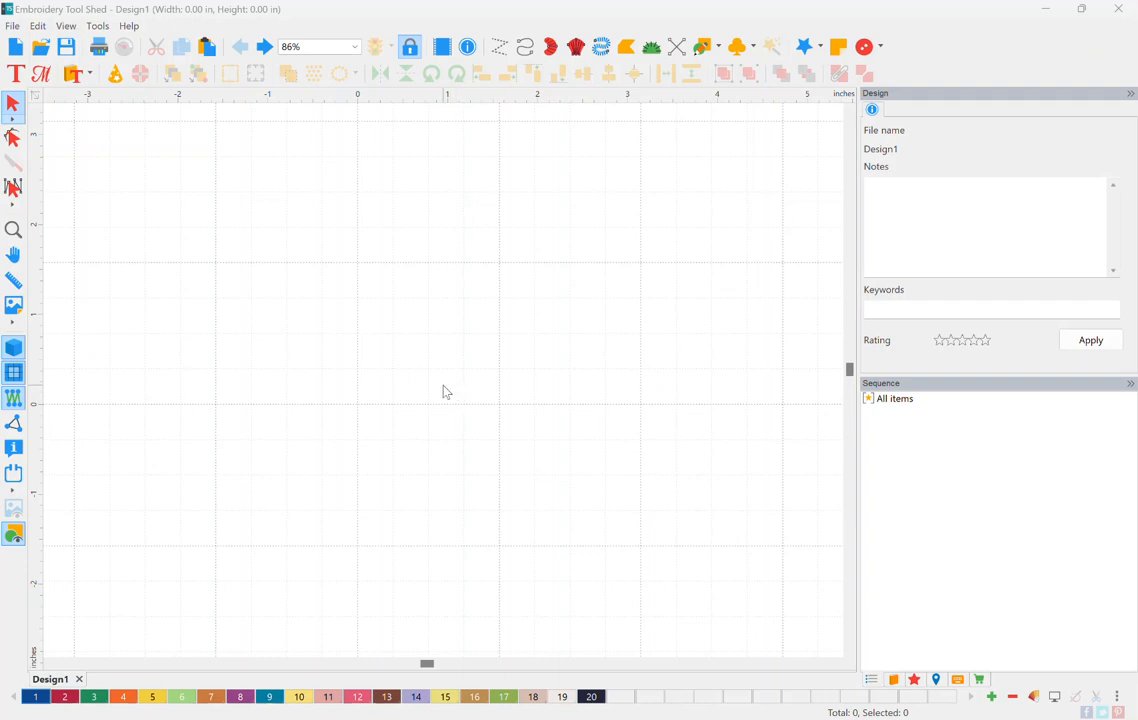
Step: Add a text object near the design origin and set its text to "JOY"
click(15, 77)
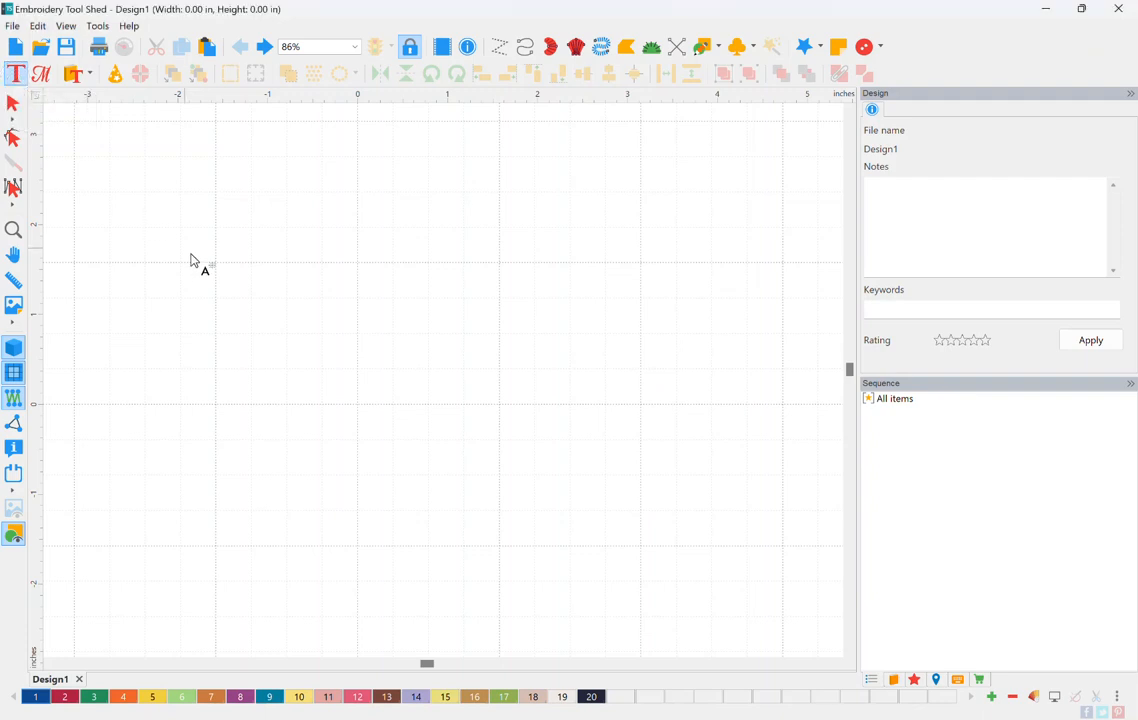
click(349, 392)
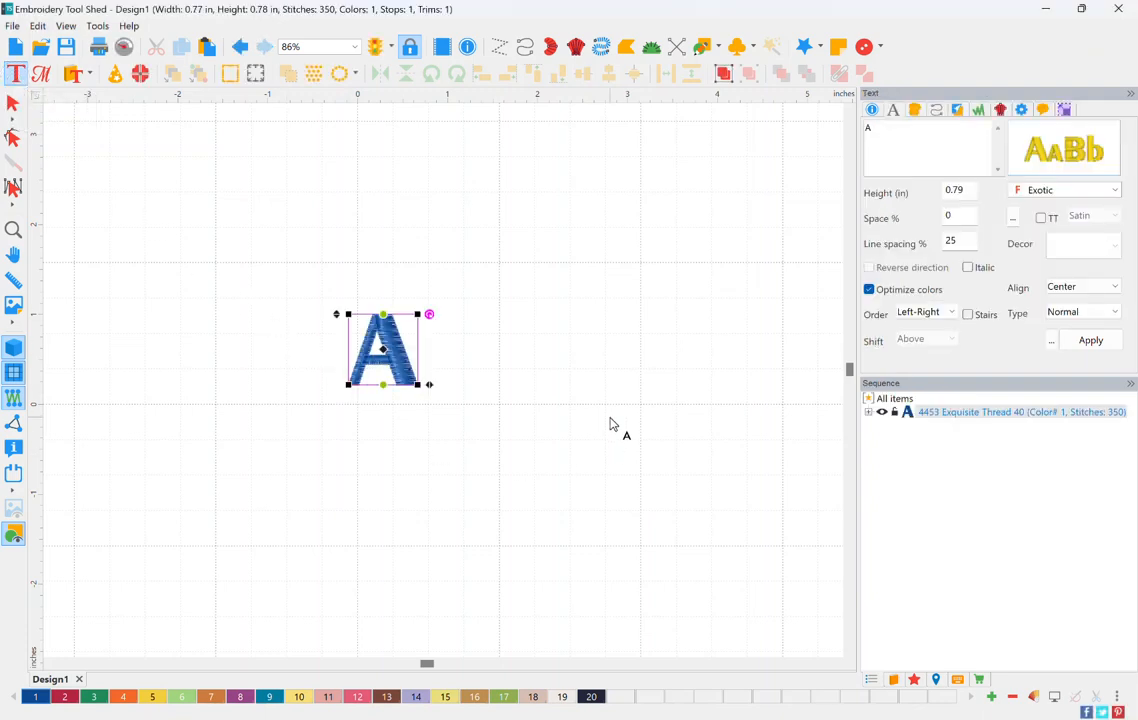
drag(900, 142, 846, 141)
text(JOY)
click(1089, 341)
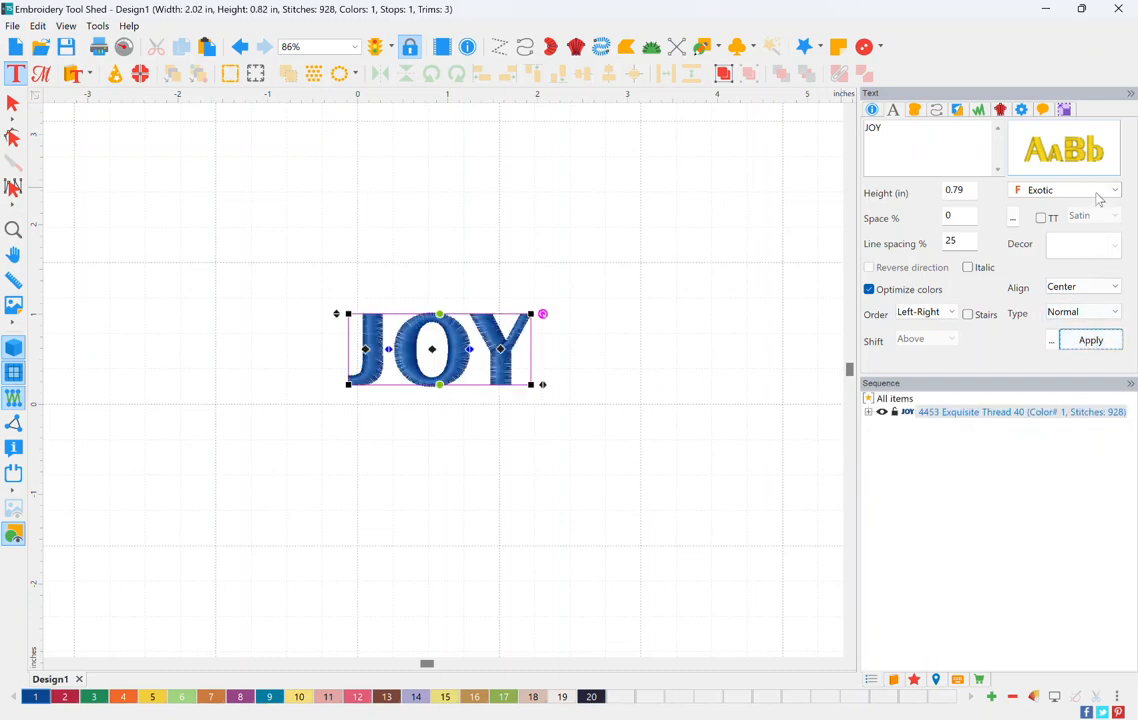
Step: Switch the JOY text to a TrueType font of type Artwork and set the font to Arial Black
click(1041, 219)
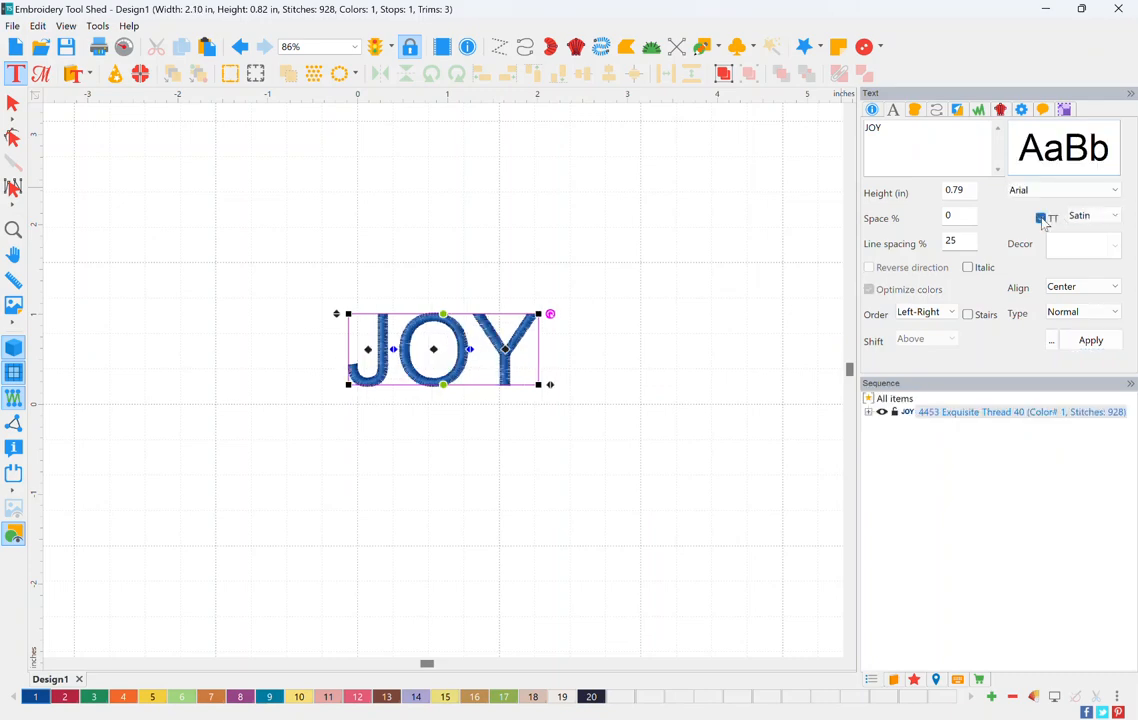
click(1097, 220)
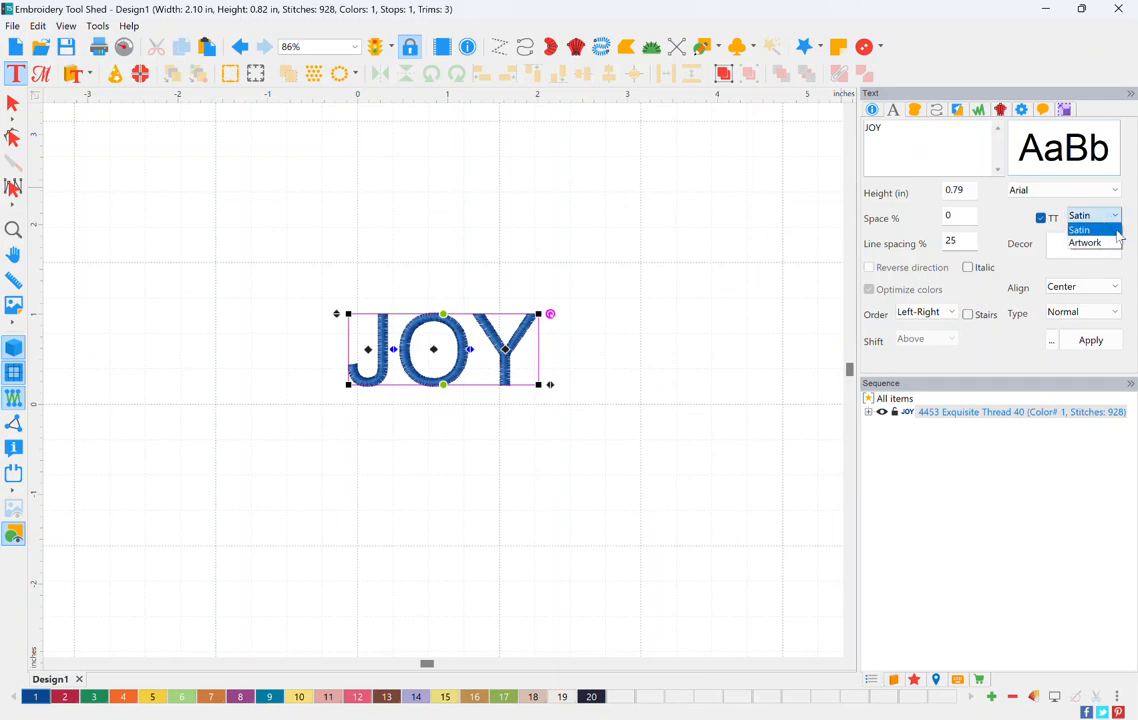
click(1115, 246)
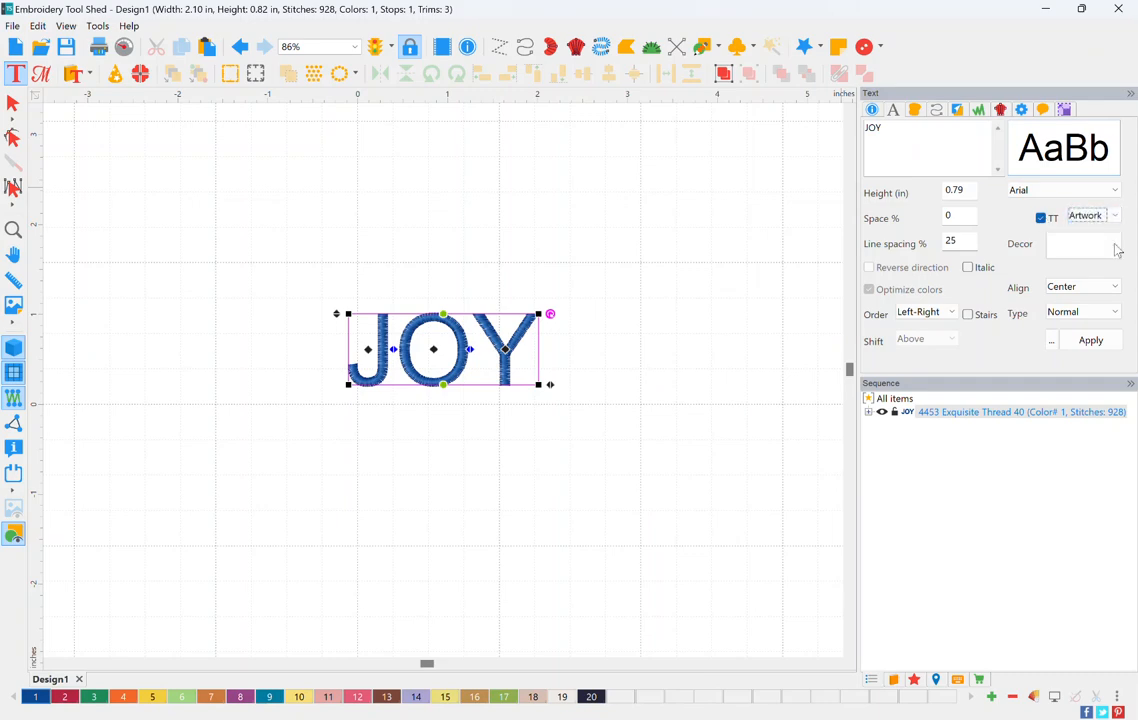
click(1111, 347)
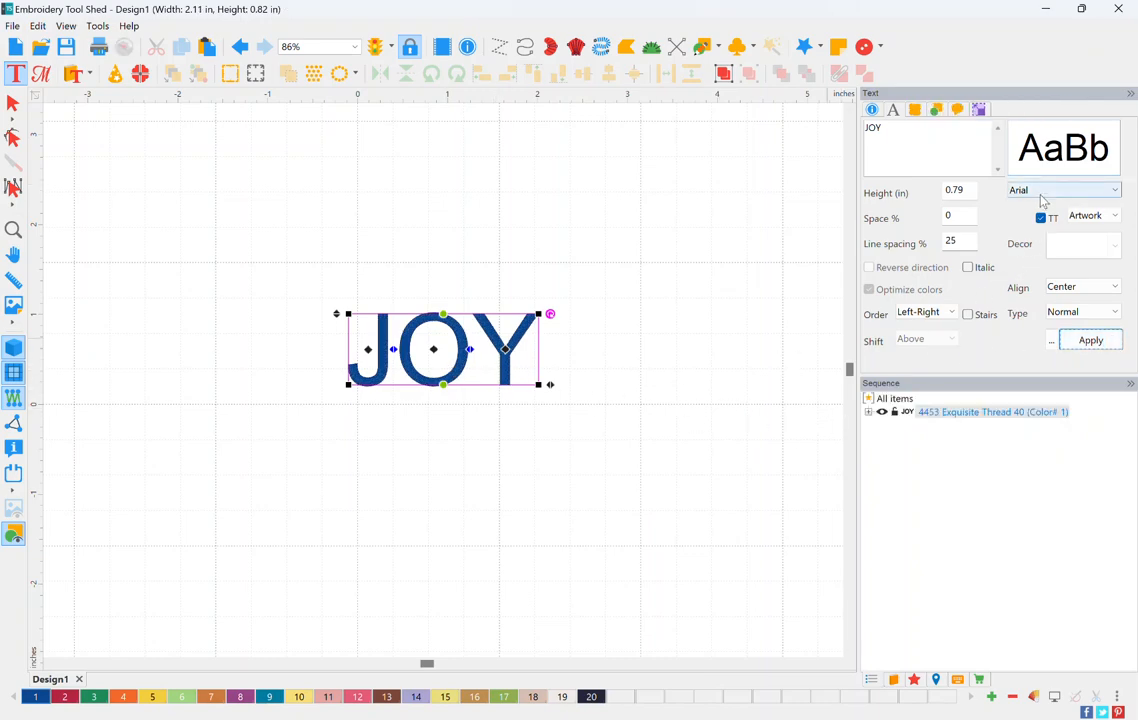
click(1113, 192)
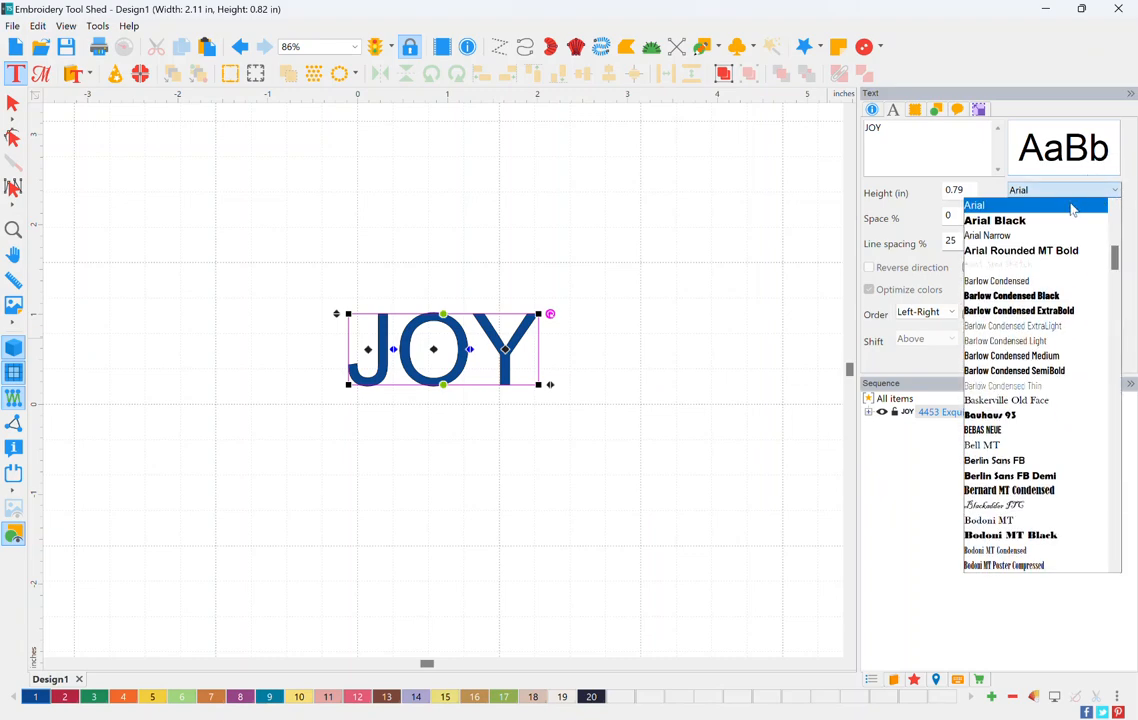
click(1043, 222)
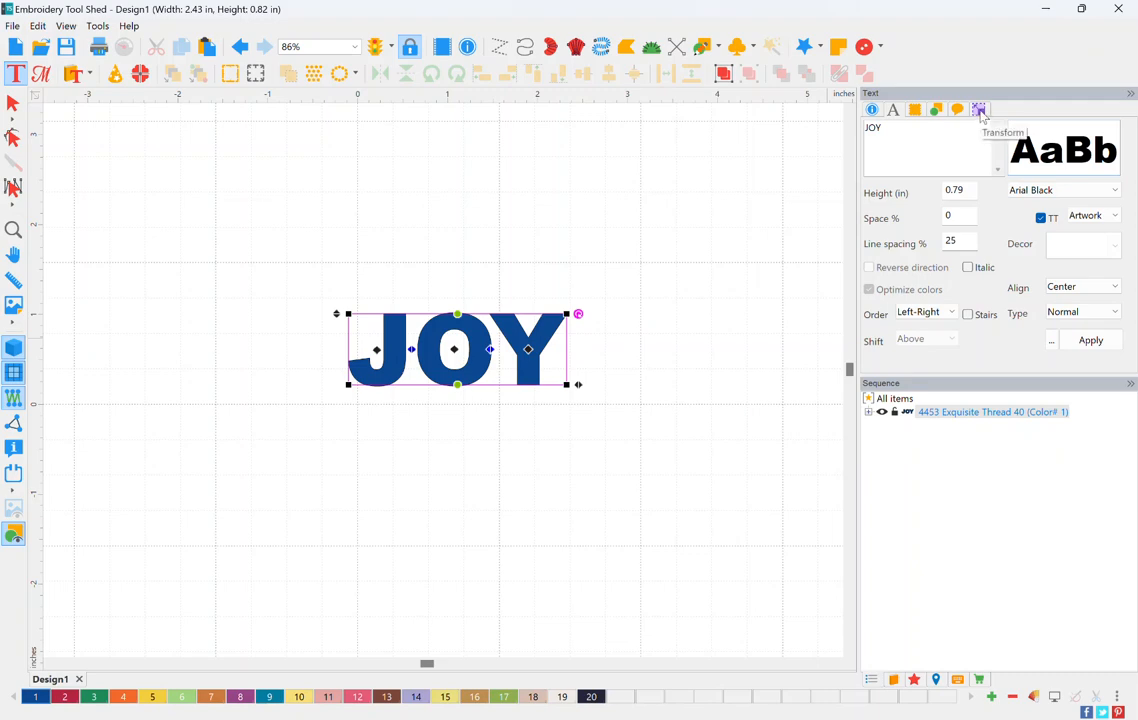
Step: Resize the JOY text to a width of 5 in with the aspect ratio maintained
click(979, 110)
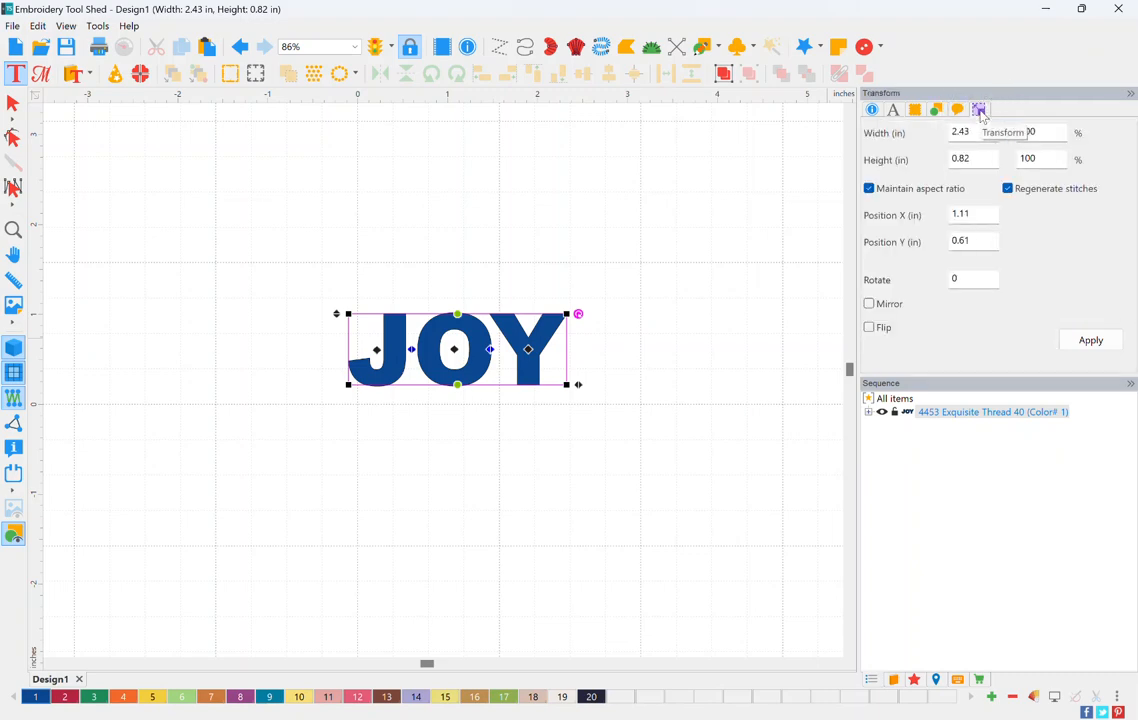
double_click(978, 131)
text(5)
click(1082, 343)
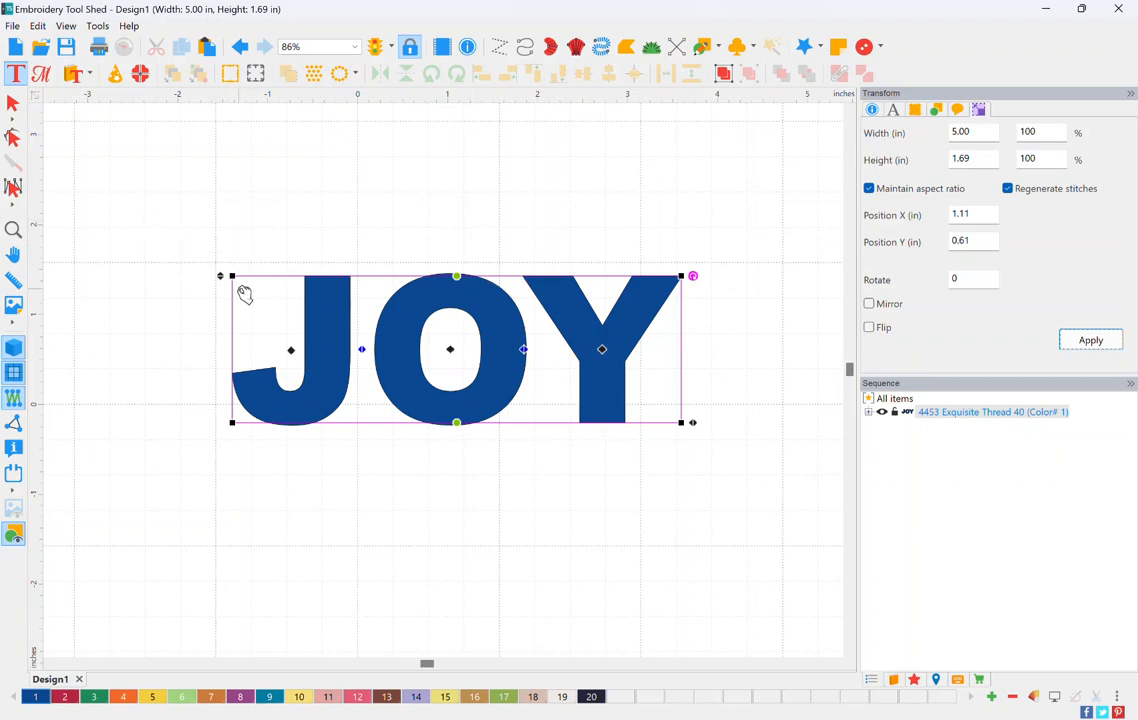
Step: Duplicate the JOY artwork text and move the copy about 1.9 in above the original
click(14, 104)
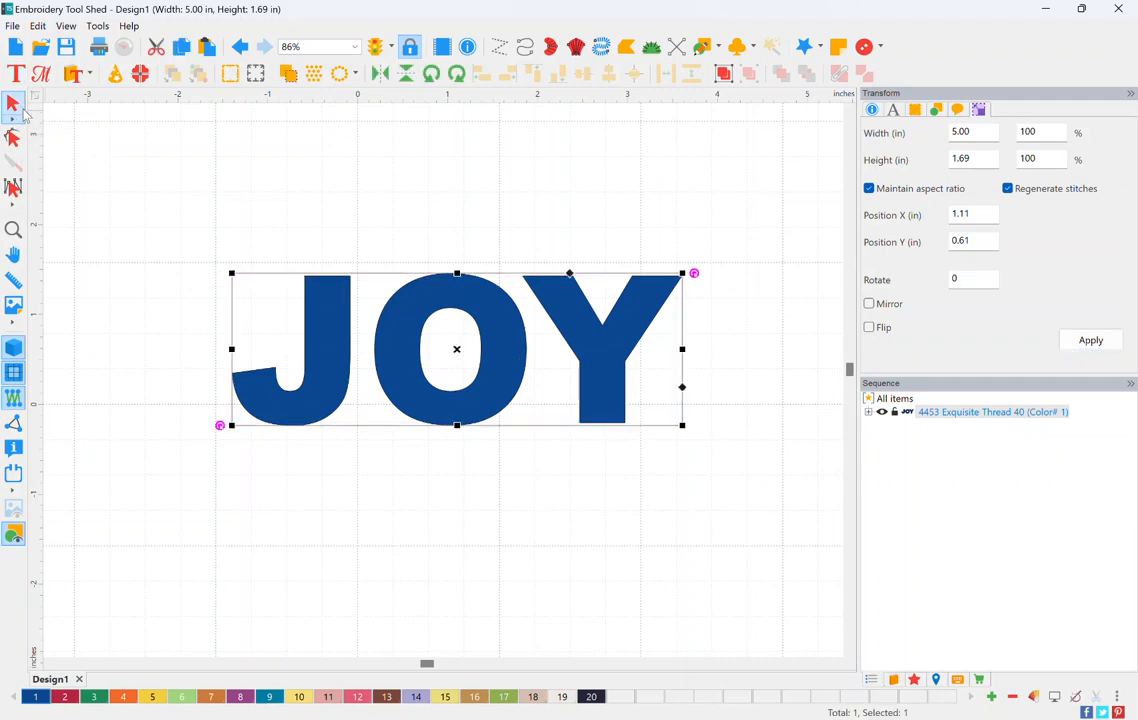
click(183, 50)
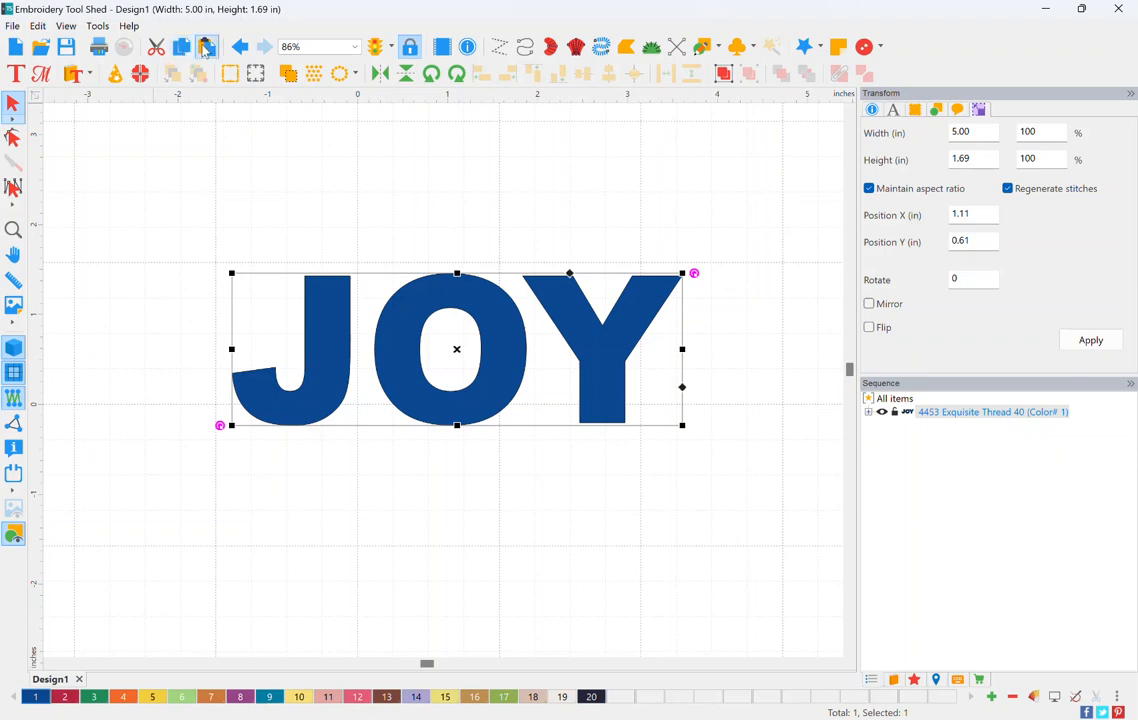
click(205, 50)
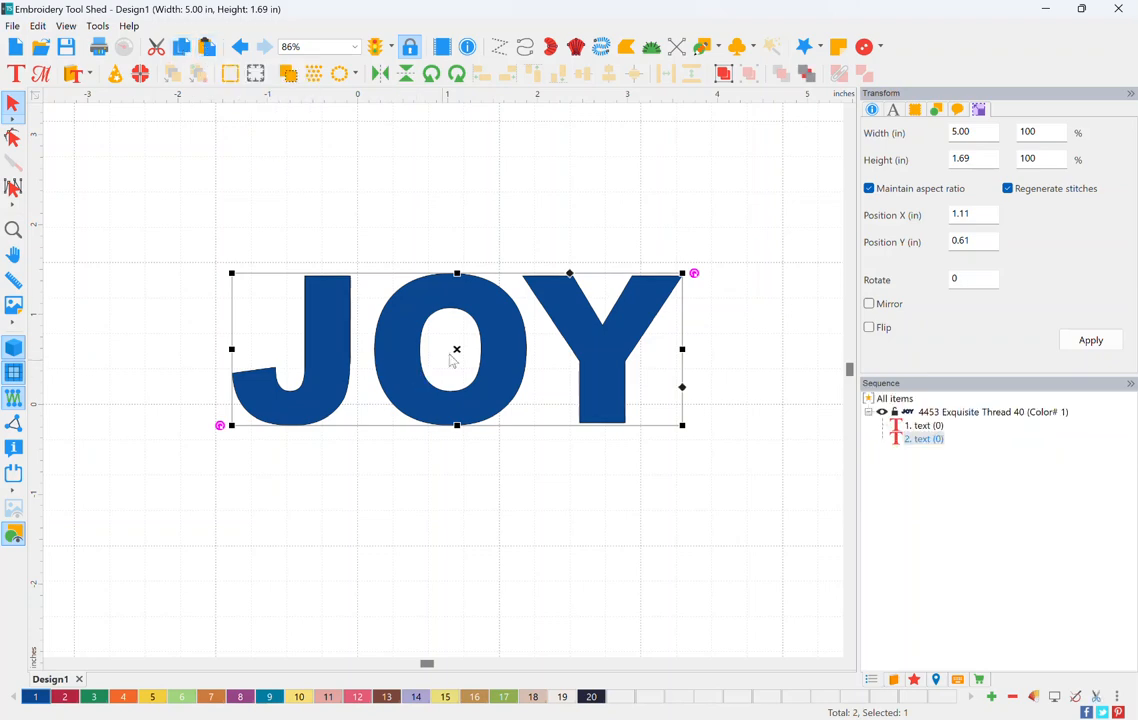
drag(462, 352, 471, 179)
scroll(468, 273, down, 2)
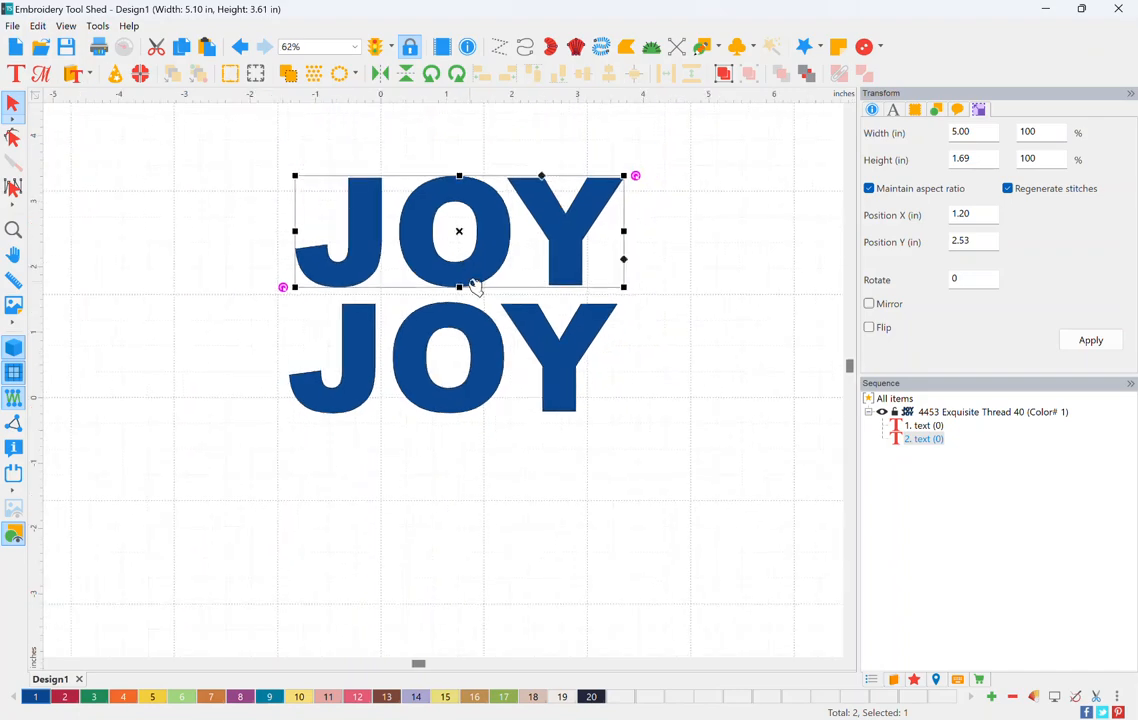
Step: Apply the Applique outline effect to the lower JOY text and deselect it
click(13, 230)
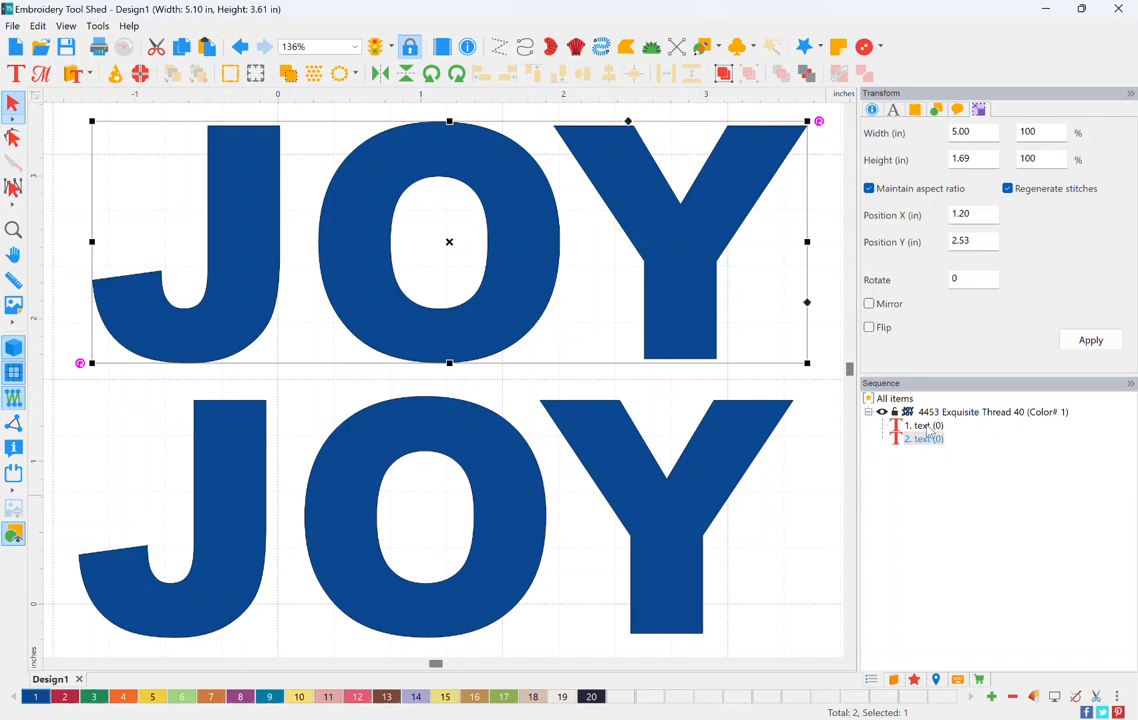
click(930, 430)
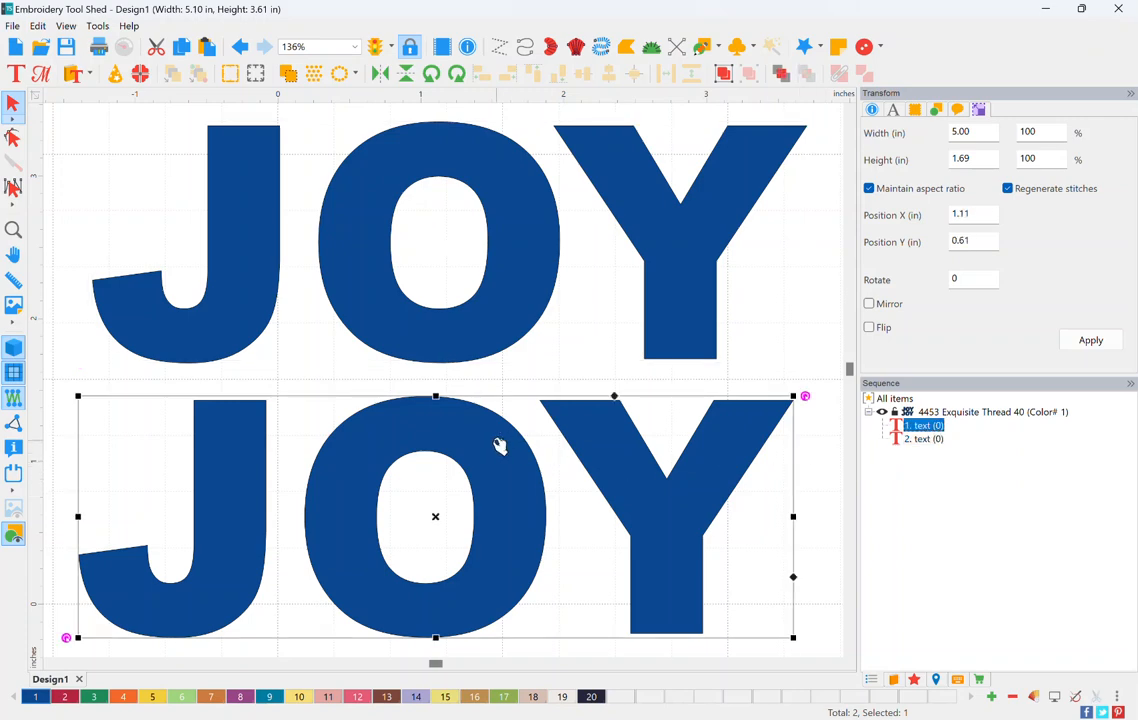
click(914, 681)
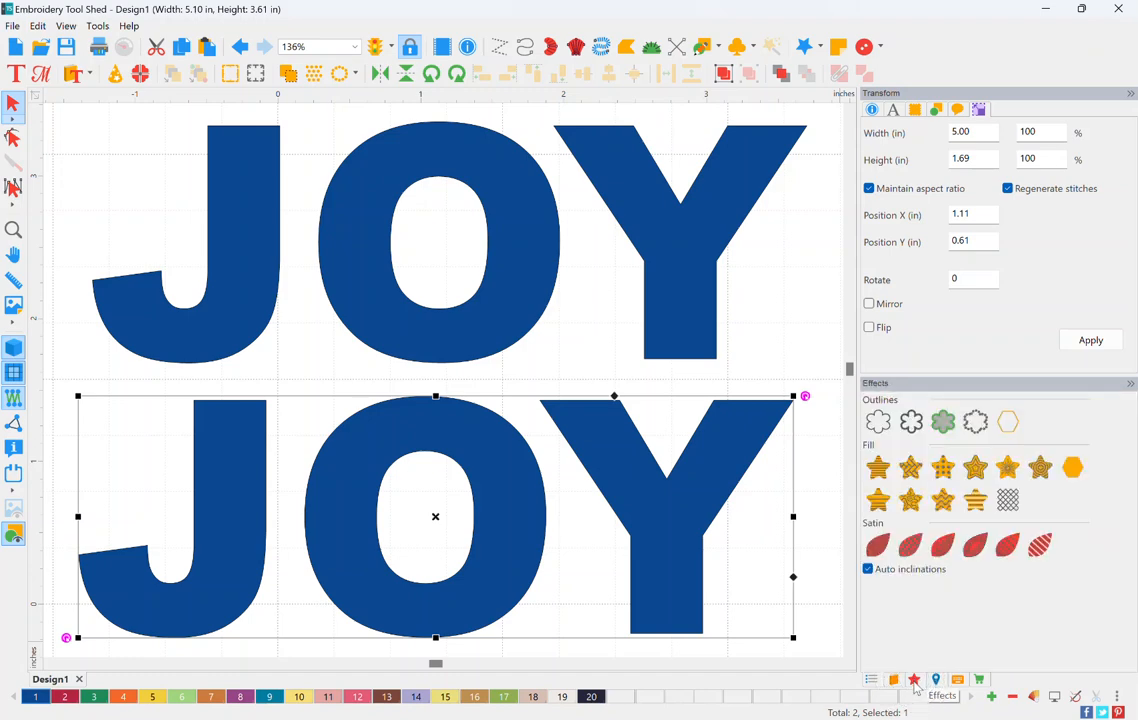
click(943, 423)
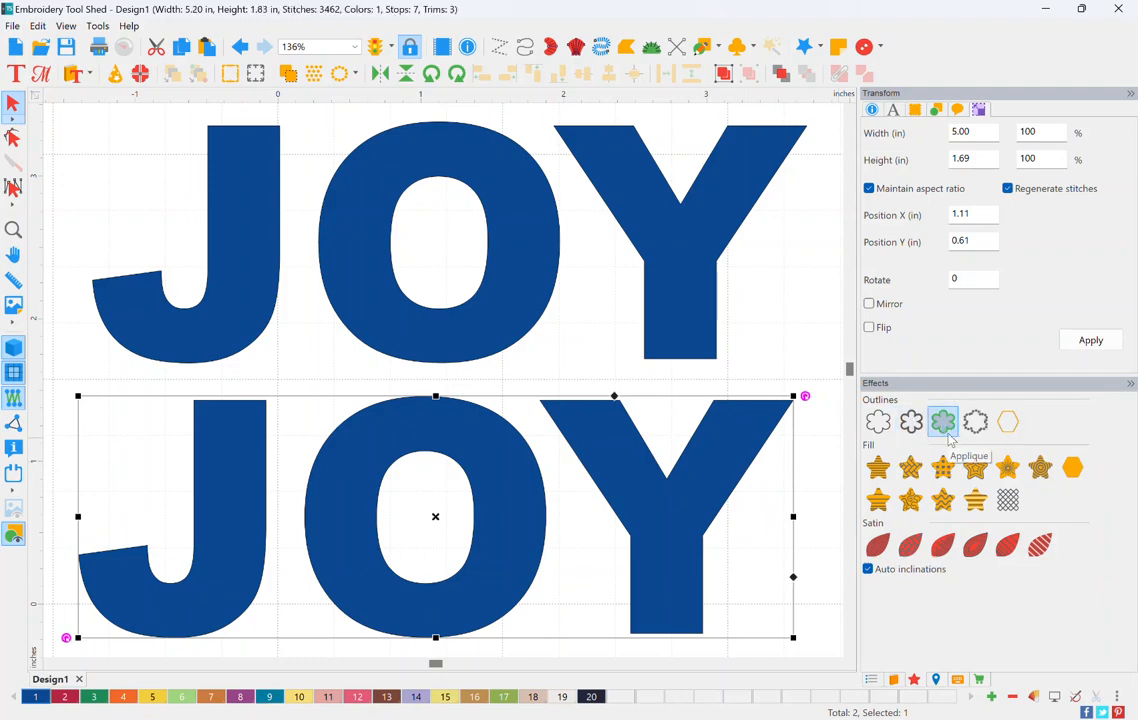
click(777, 570)
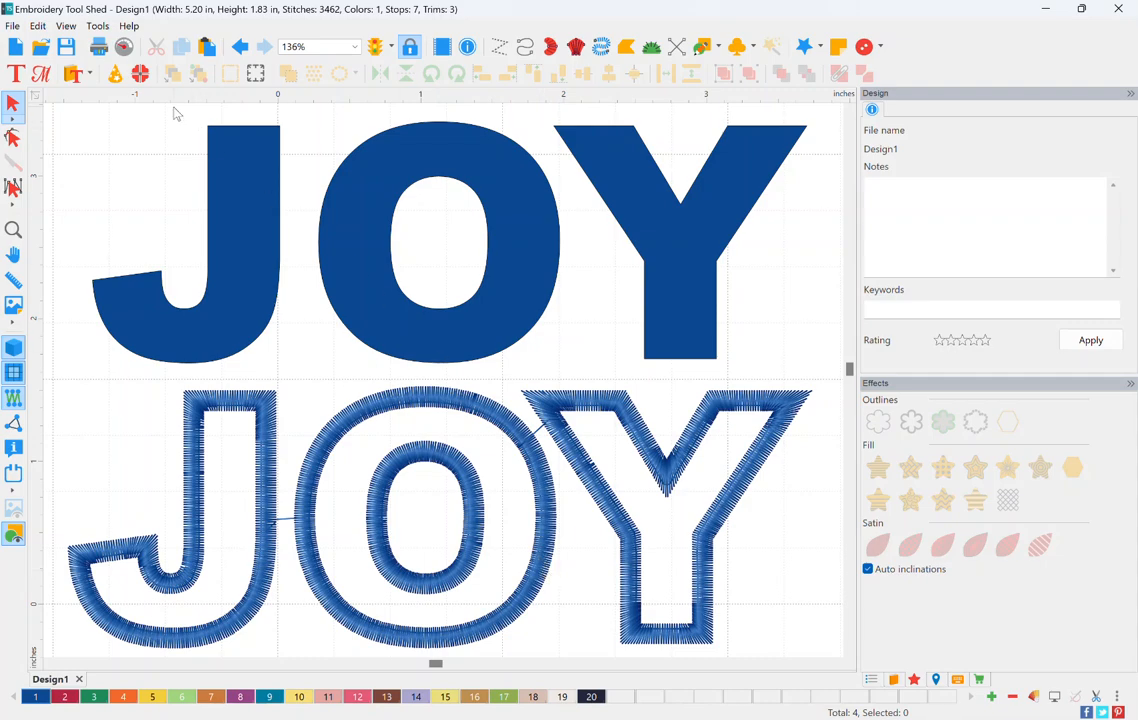
Step: Simulate the stitch-out of the JOY applique from start to end and exit the simulation
click(129, 51)
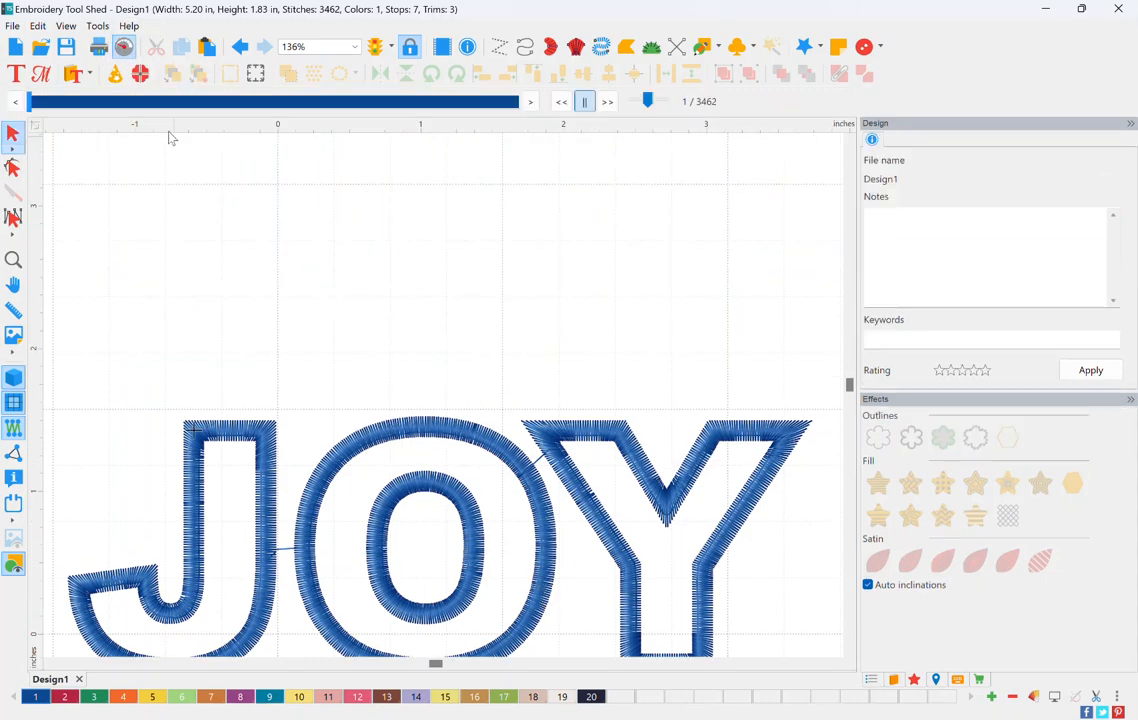
drag(30, 103, 574, 127)
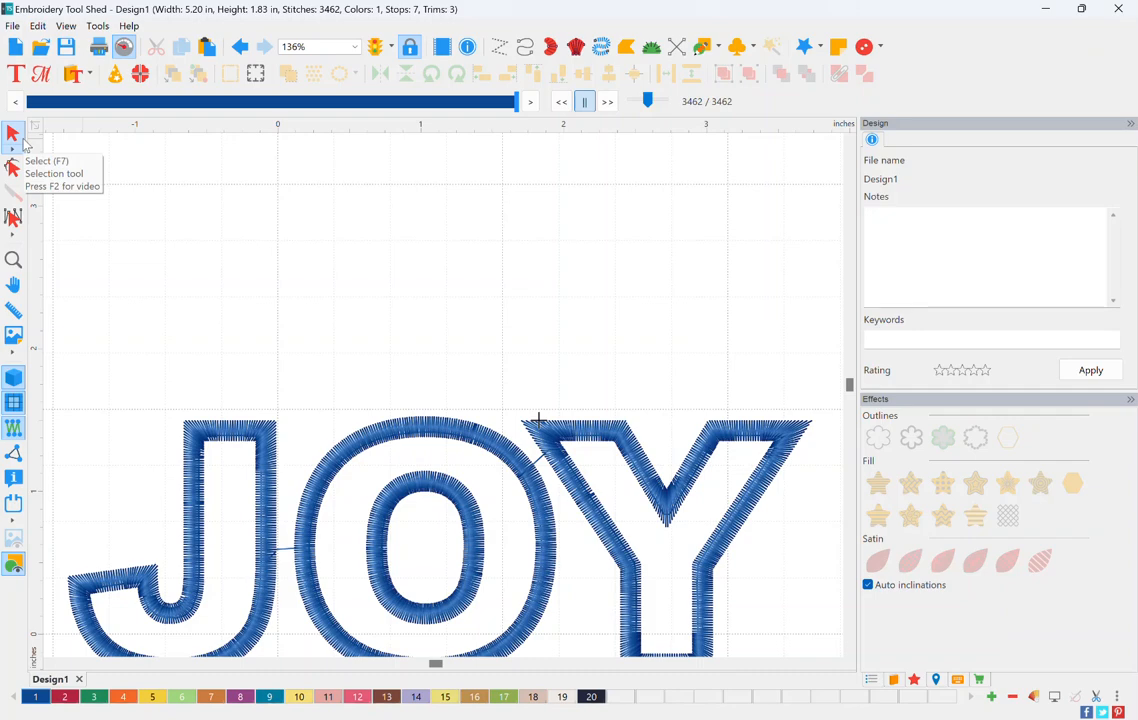
click(14, 140)
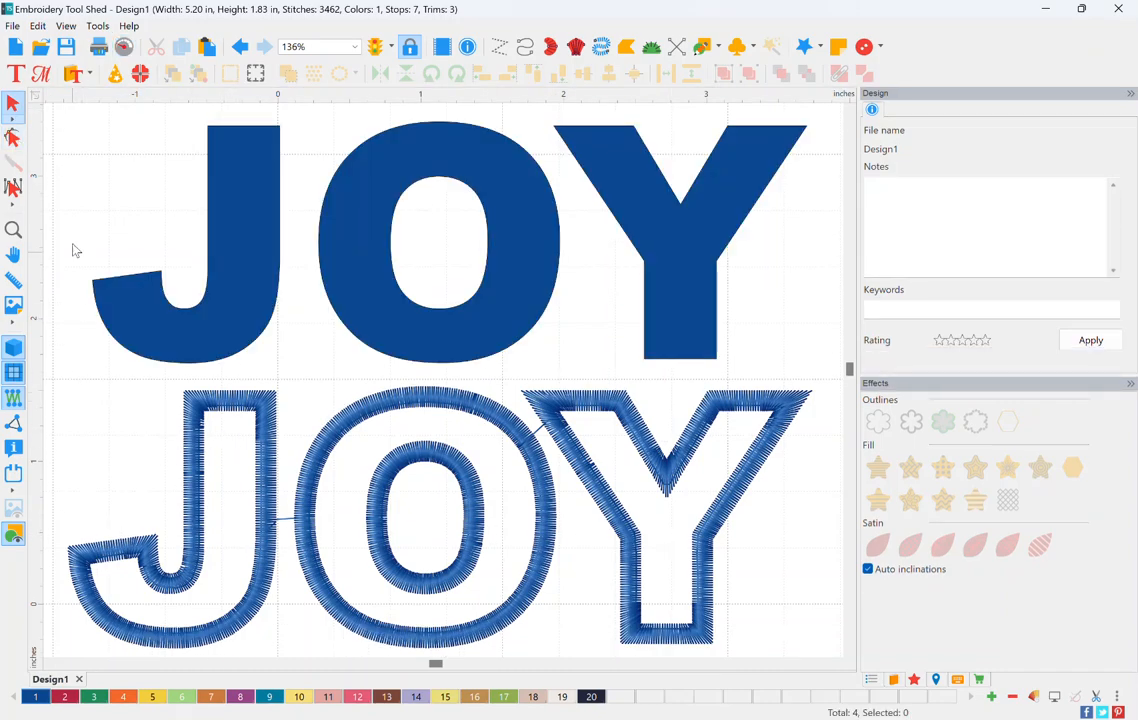
Step: Combine the three applique letters into one object and check the new stitching order in the stitch simulation
drag(55, 366, 803, 686)
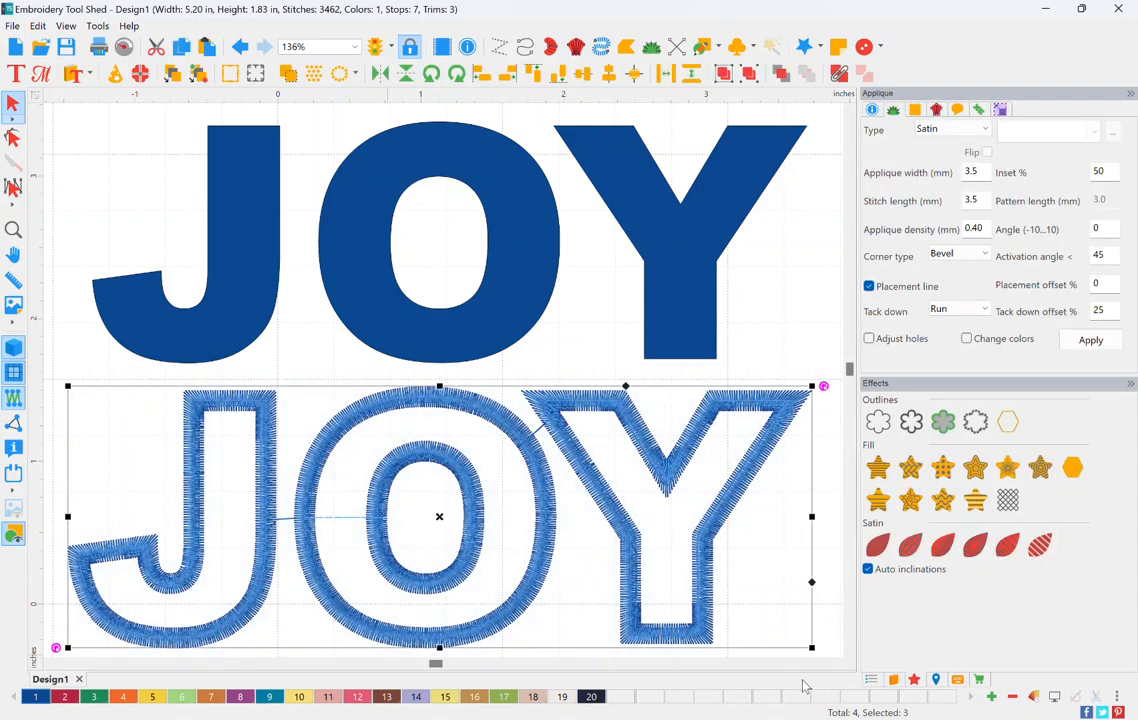
click(840, 75)
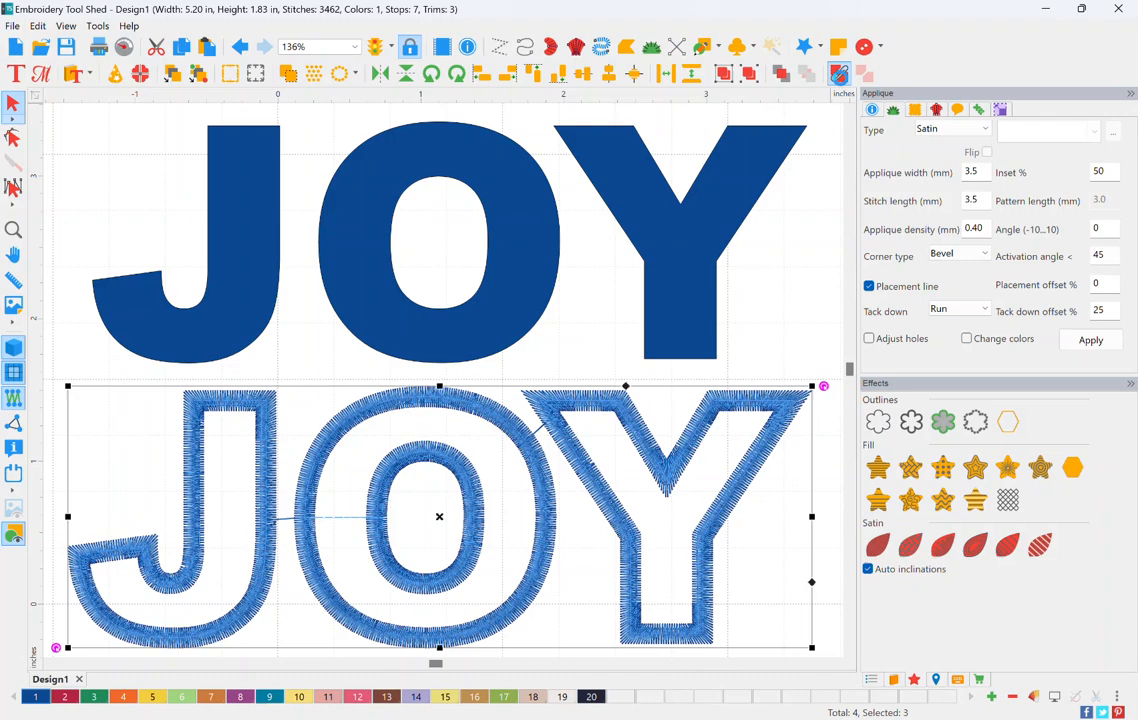
click(124, 48)
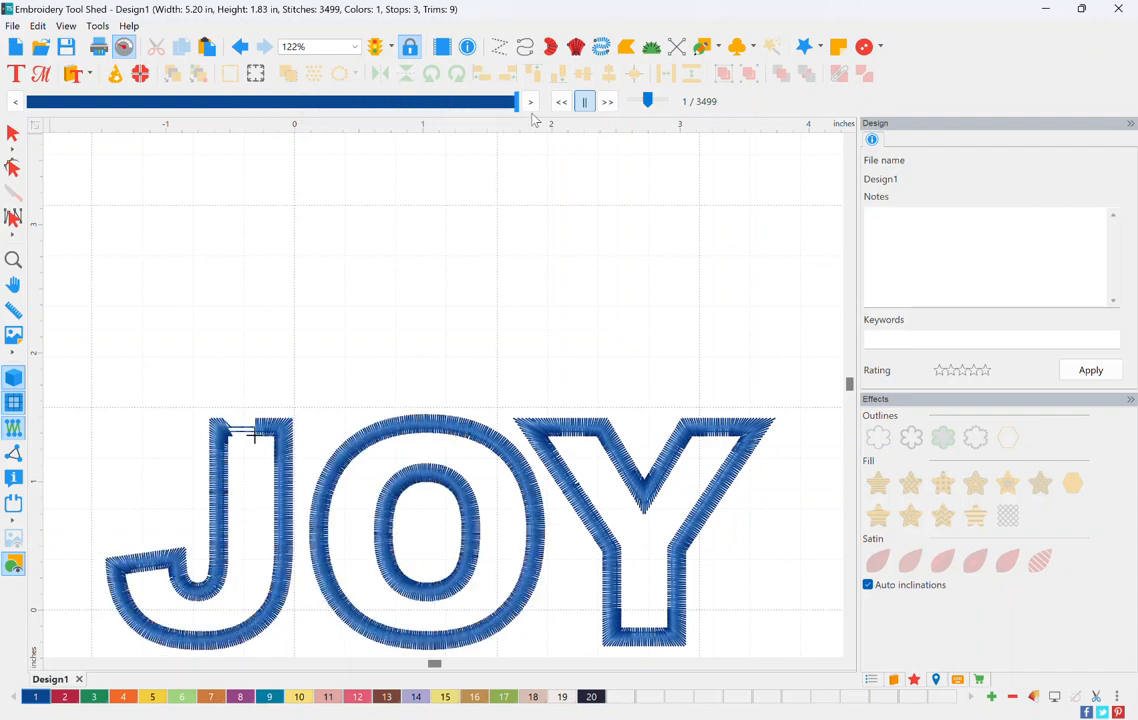
click(13, 132)
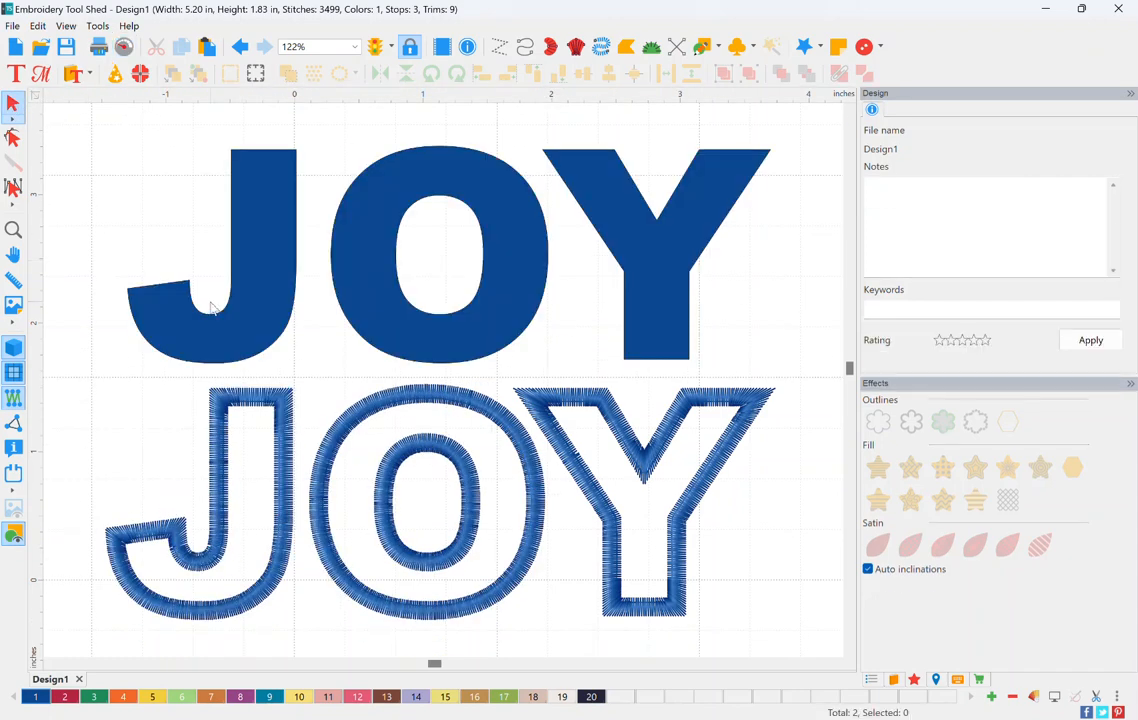
Step: Align the upper JOY artwork over the applique letters to compare them, and move it back above the applique
click(243, 298)
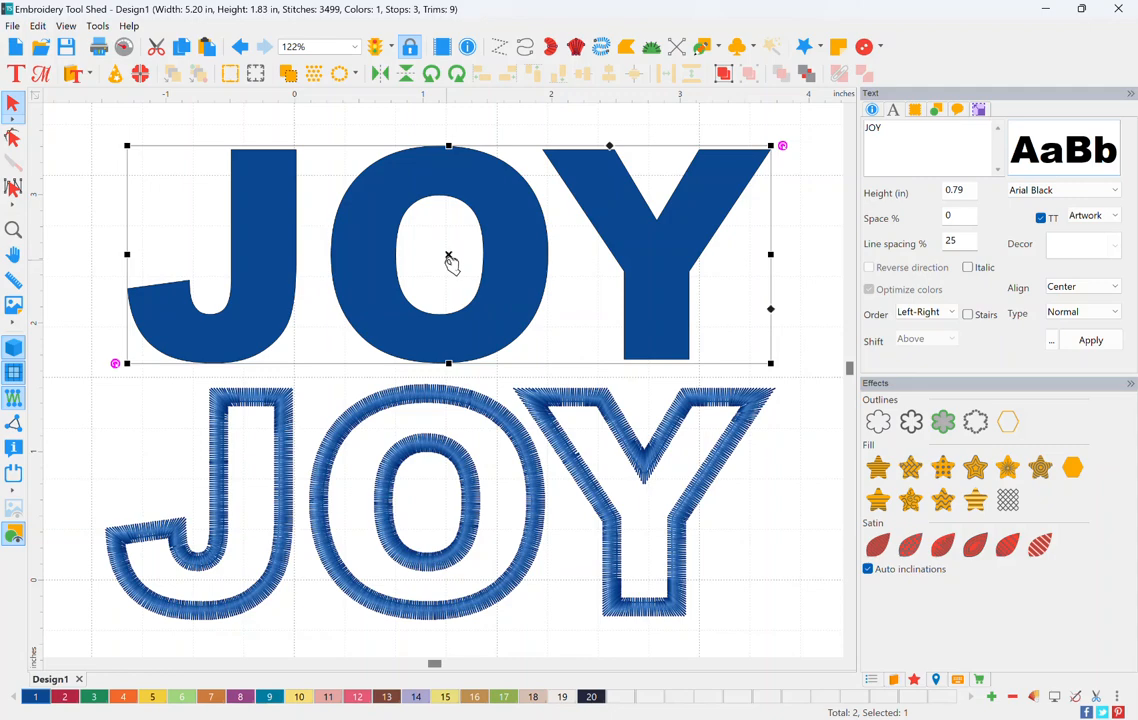
drag(448, 260, 441, 510)
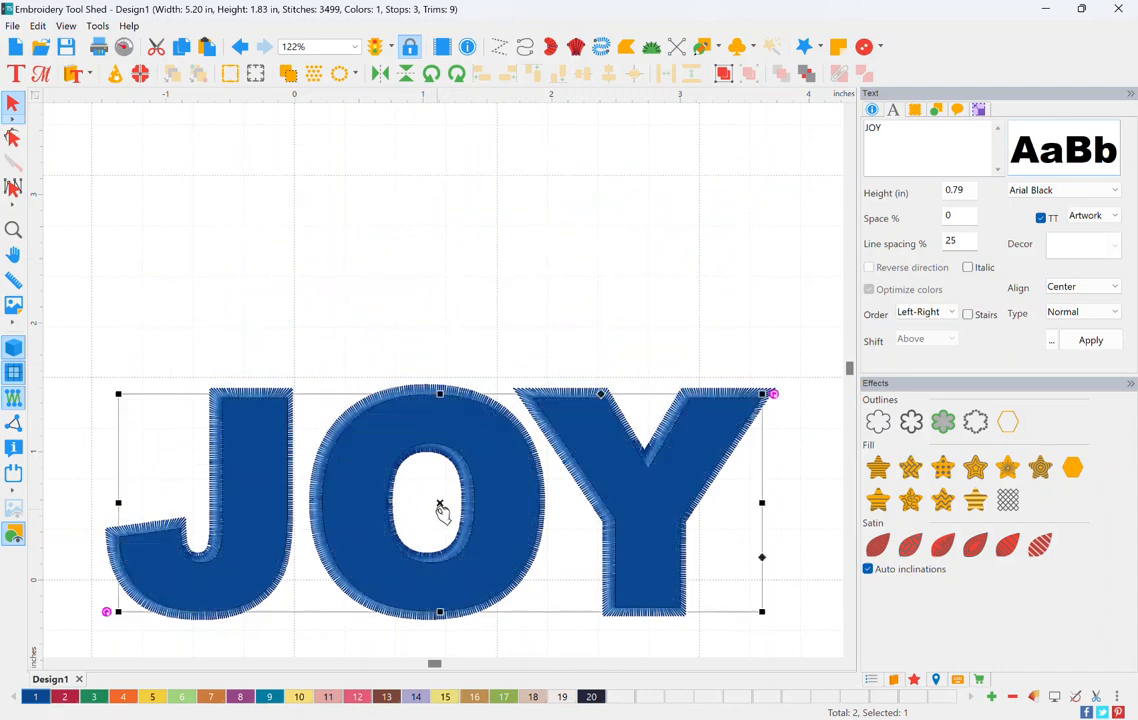
click(441, 510)
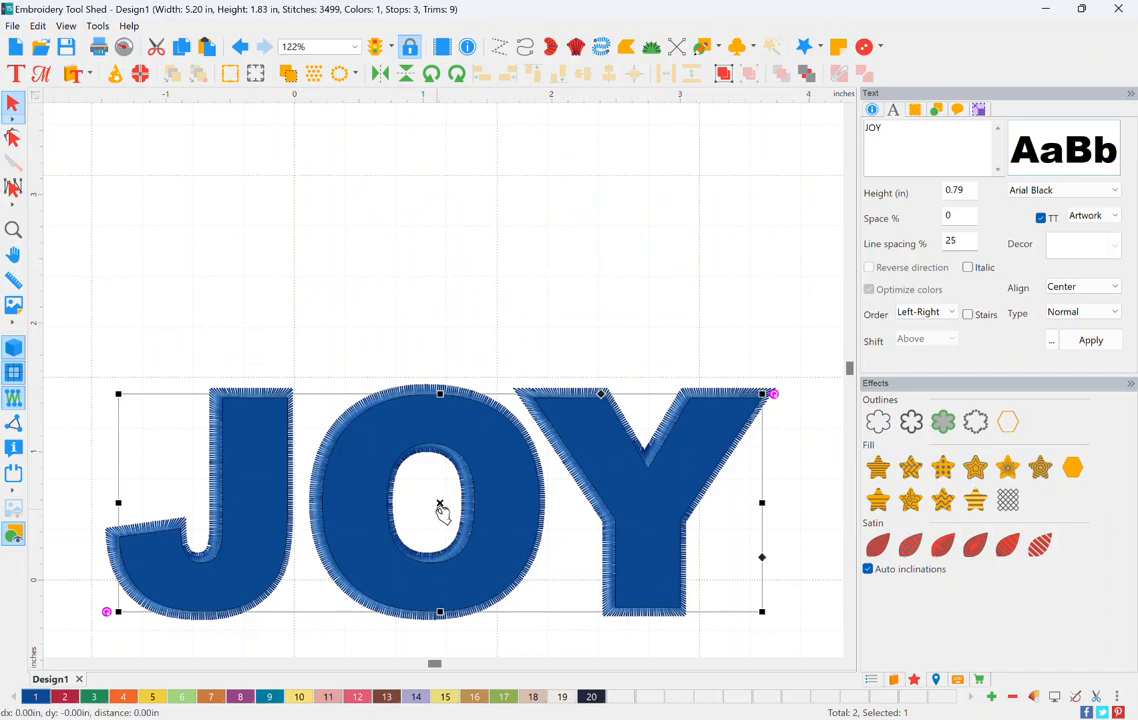
drag(441, 510, 437, 512)
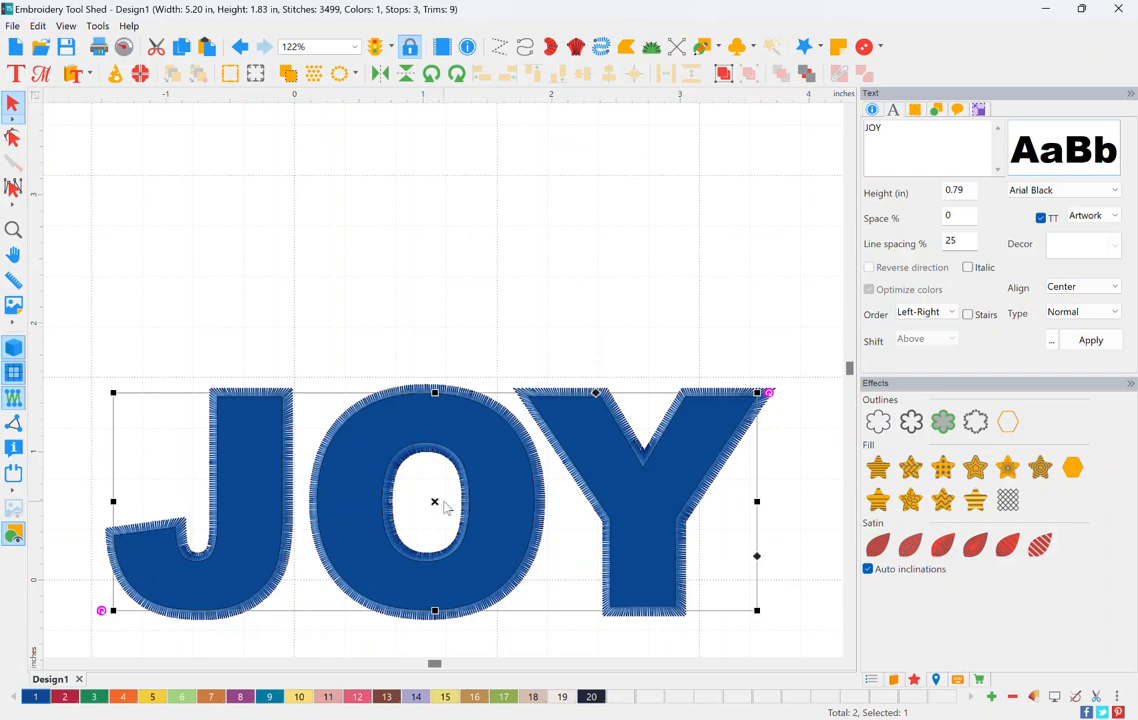
drag(443, 500, 443, 303)
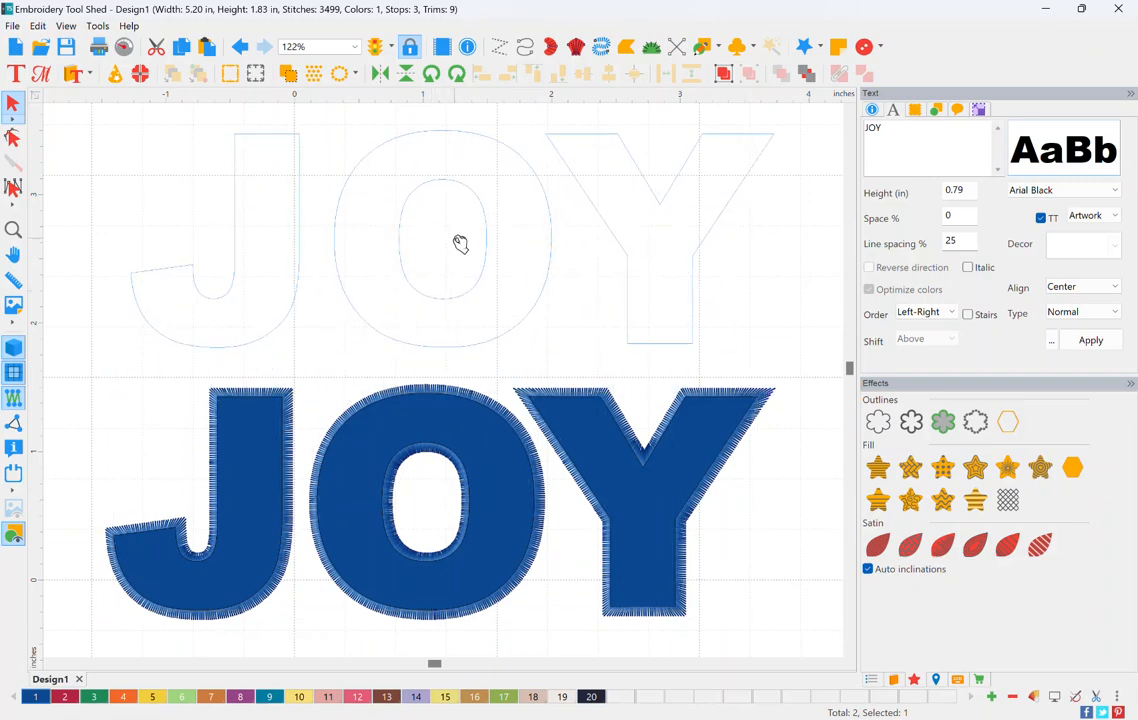
click(457, 250)
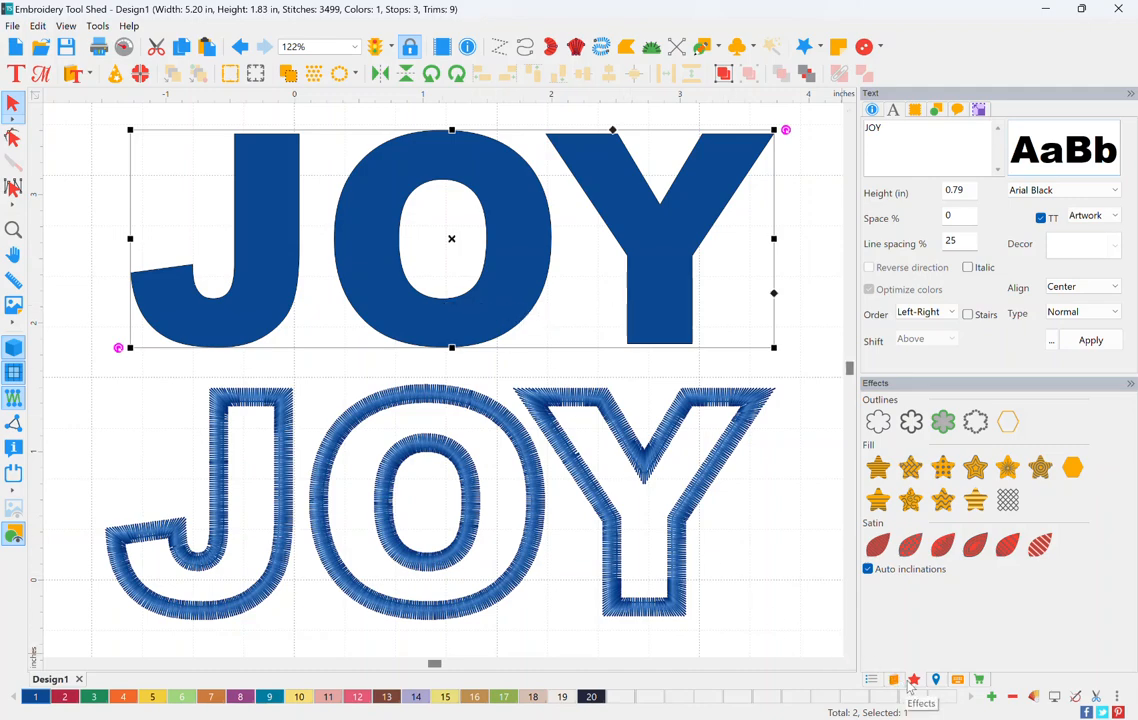
Step: Break up the upper JOY text into separate letter artwork and check the J group's contents in the object sequence
click(871, 680)
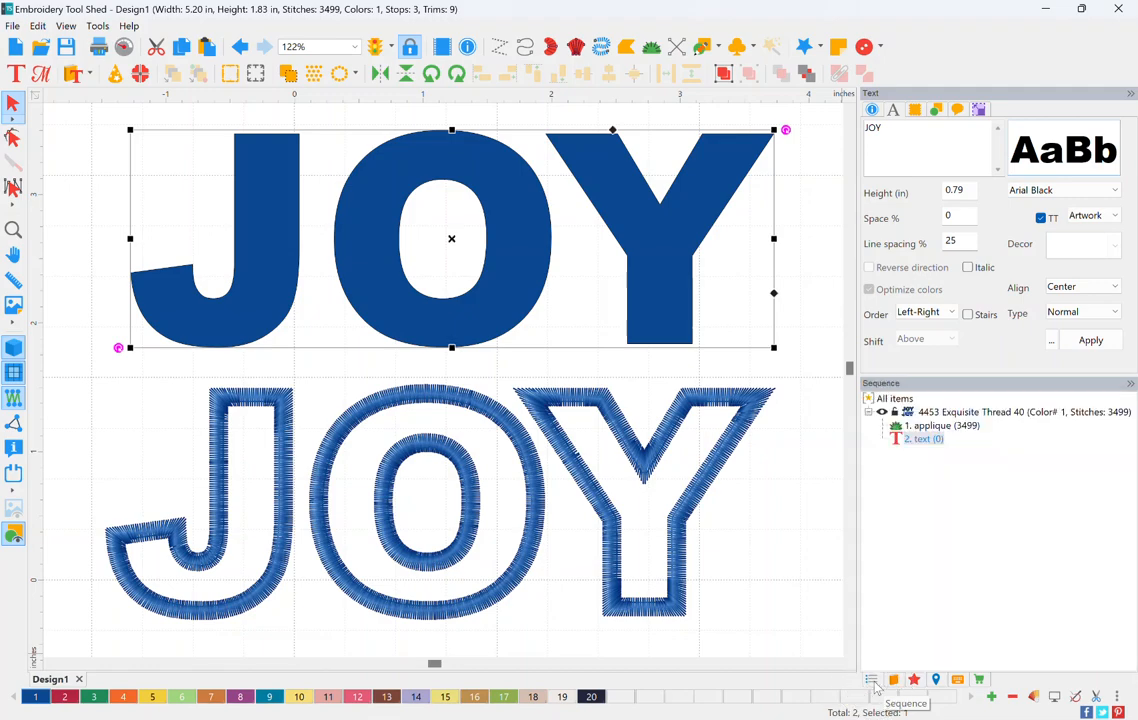
click(922, 440)
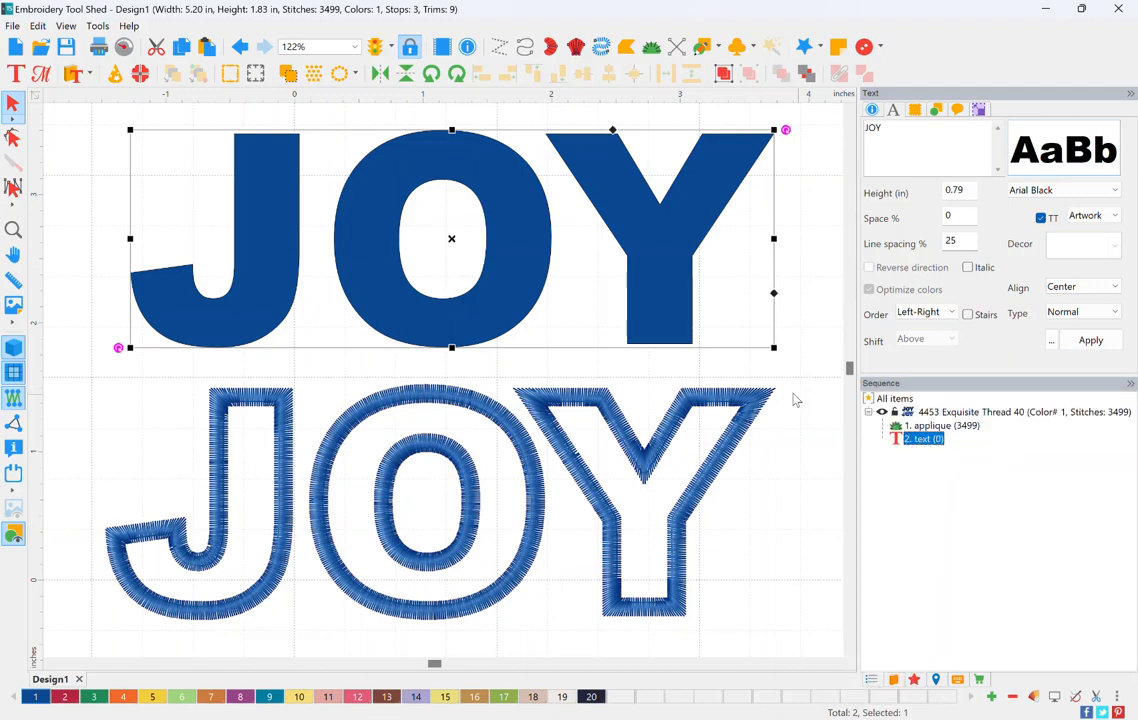
right_click(511, 301)
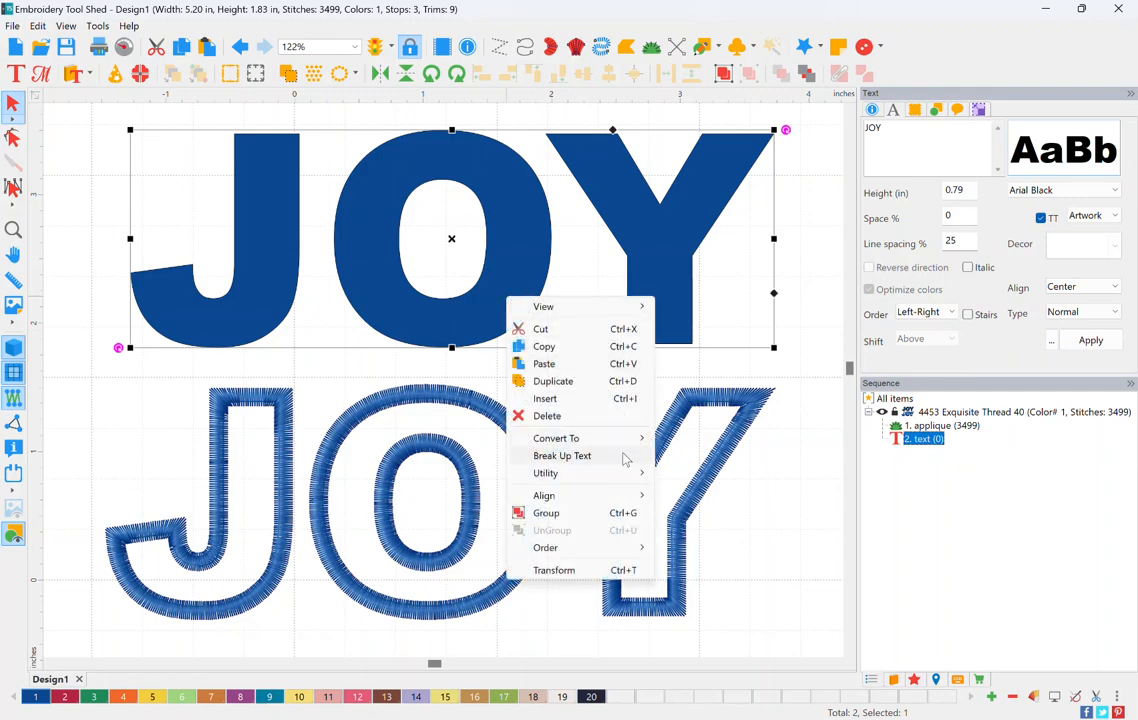
click(562, 456)
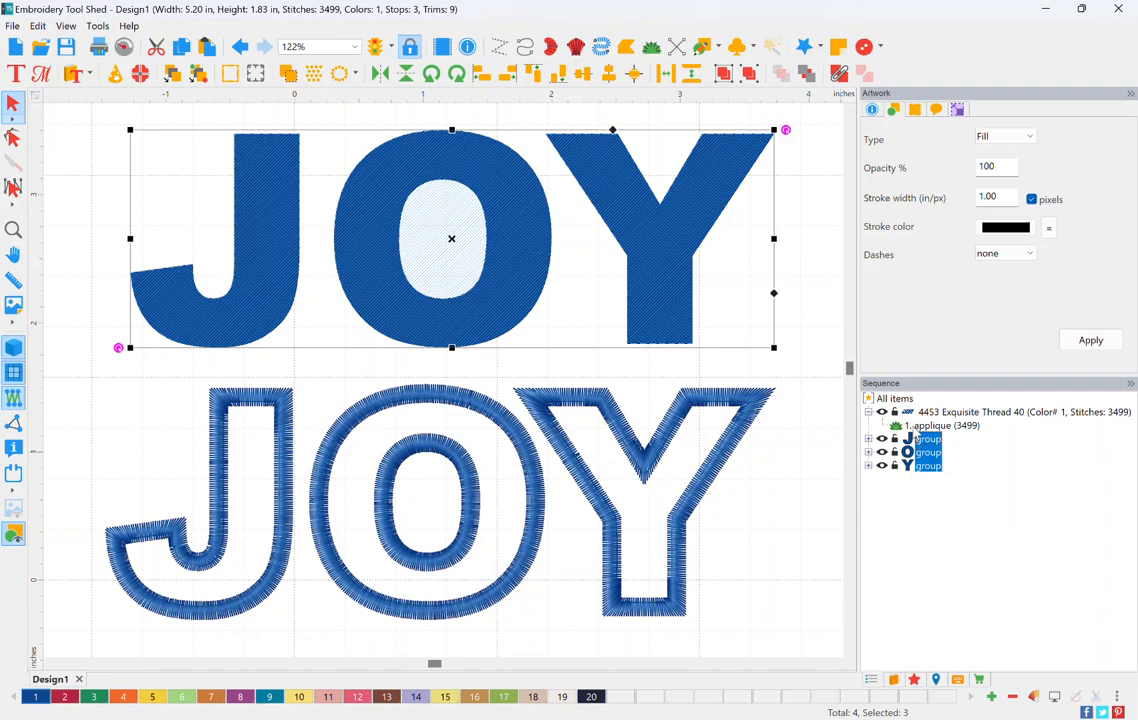
click(930, 425)
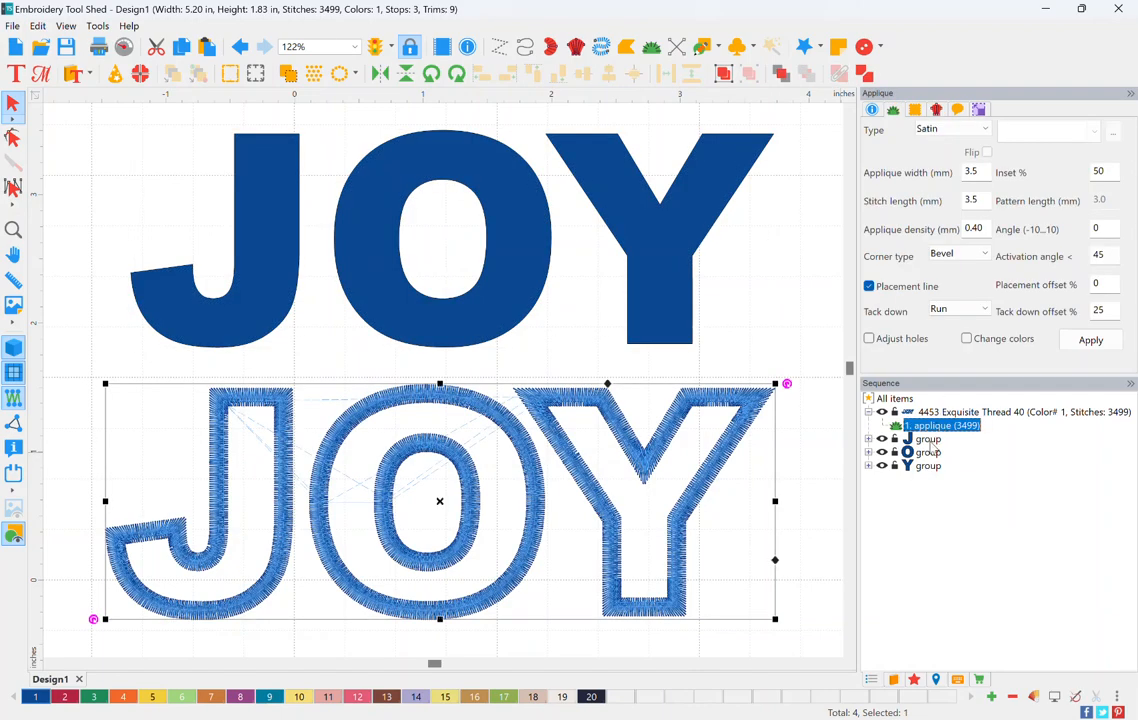
click(928, 439)
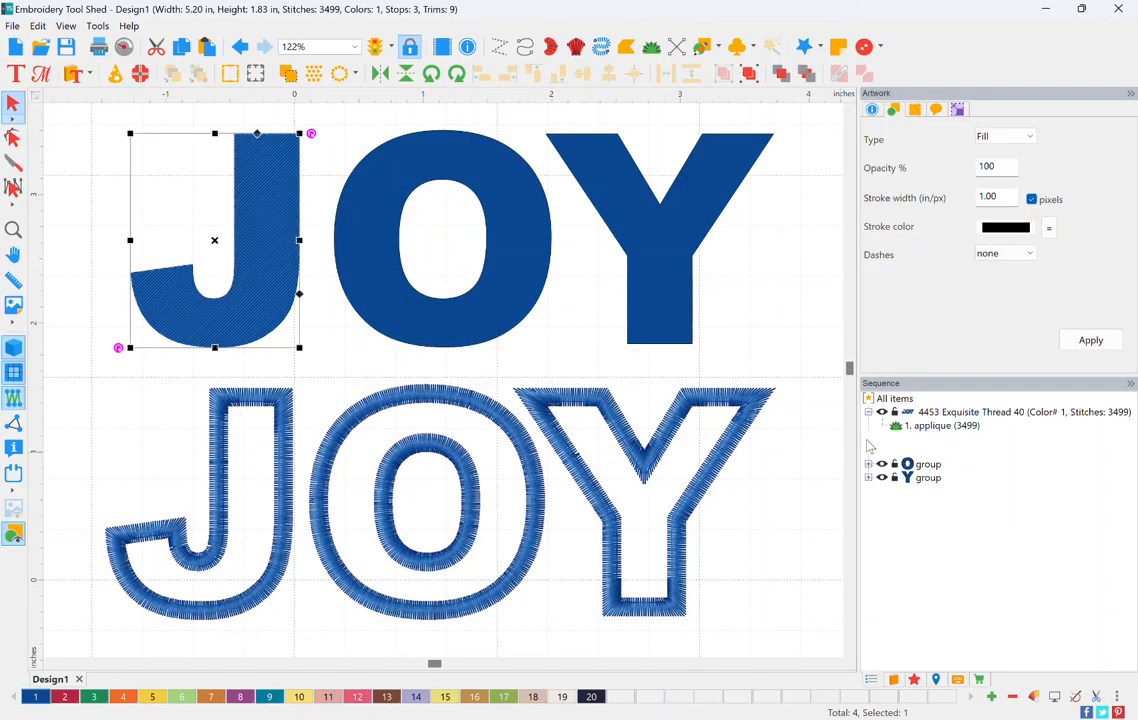
click(868, 439)
click(940, 466)
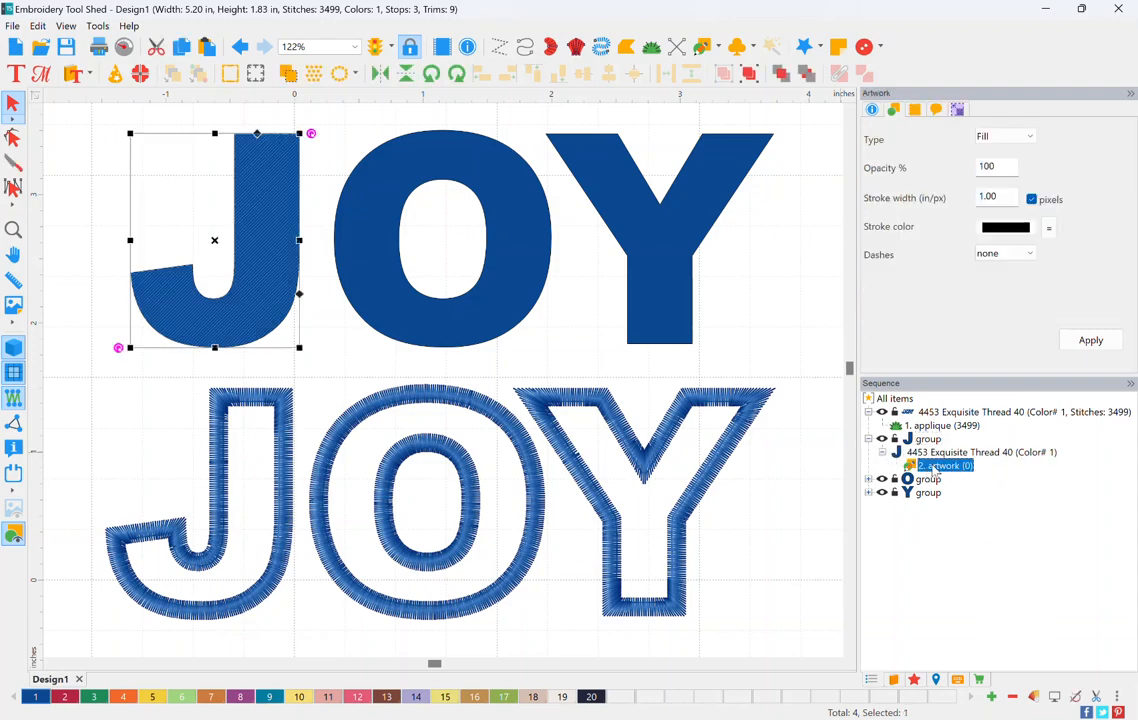
click(957, 477)
click(97, 133)
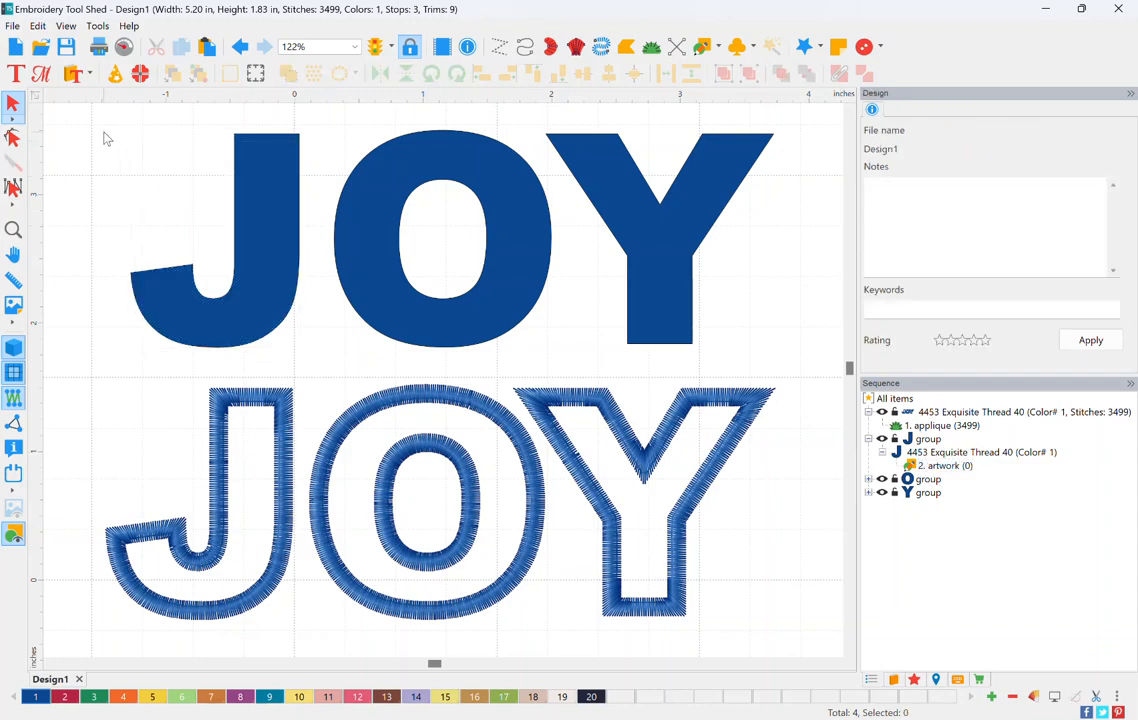
Step: Save only the selected lower JOY applique as JOY in the dime folder, in Baby Lock/Brother/Bernina (PES v9) format
drag(45, 311, 835, 655)
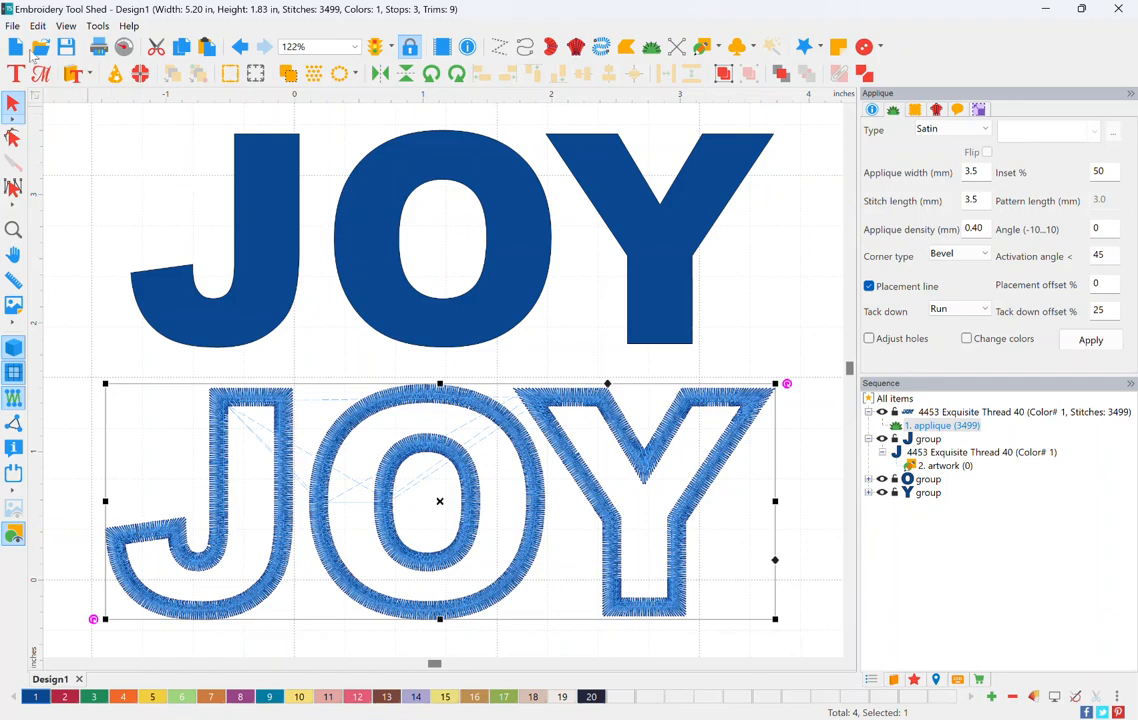
click(12, 25)
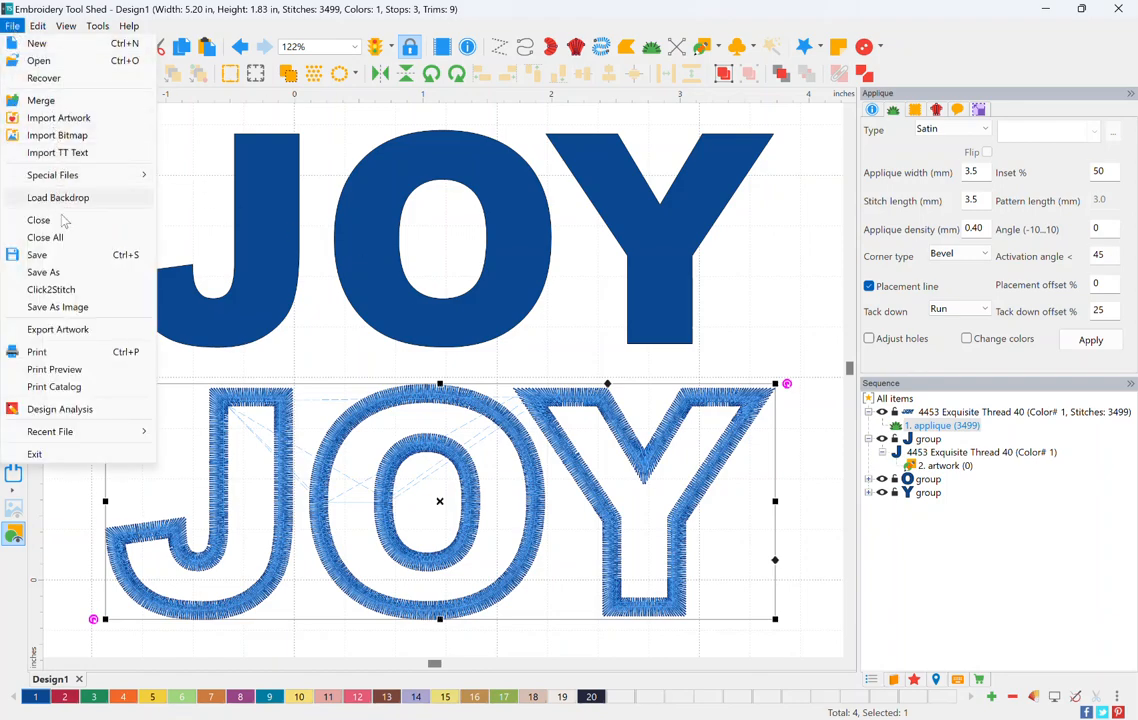
click(70, 273)
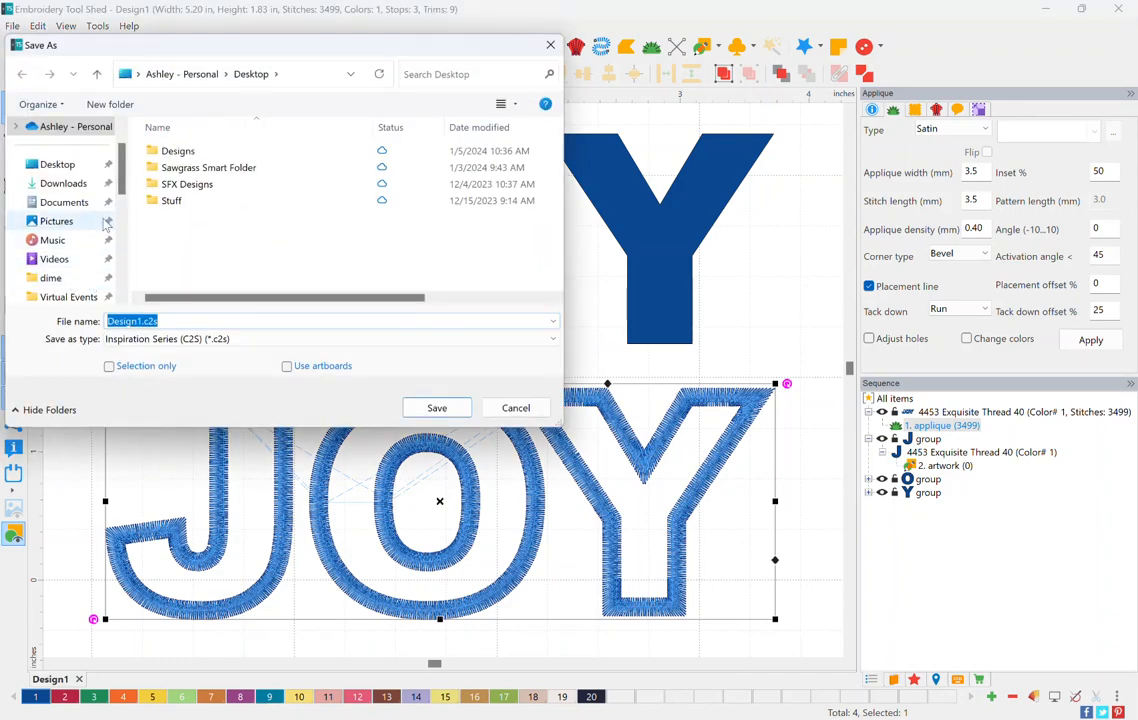
click(55, 278)
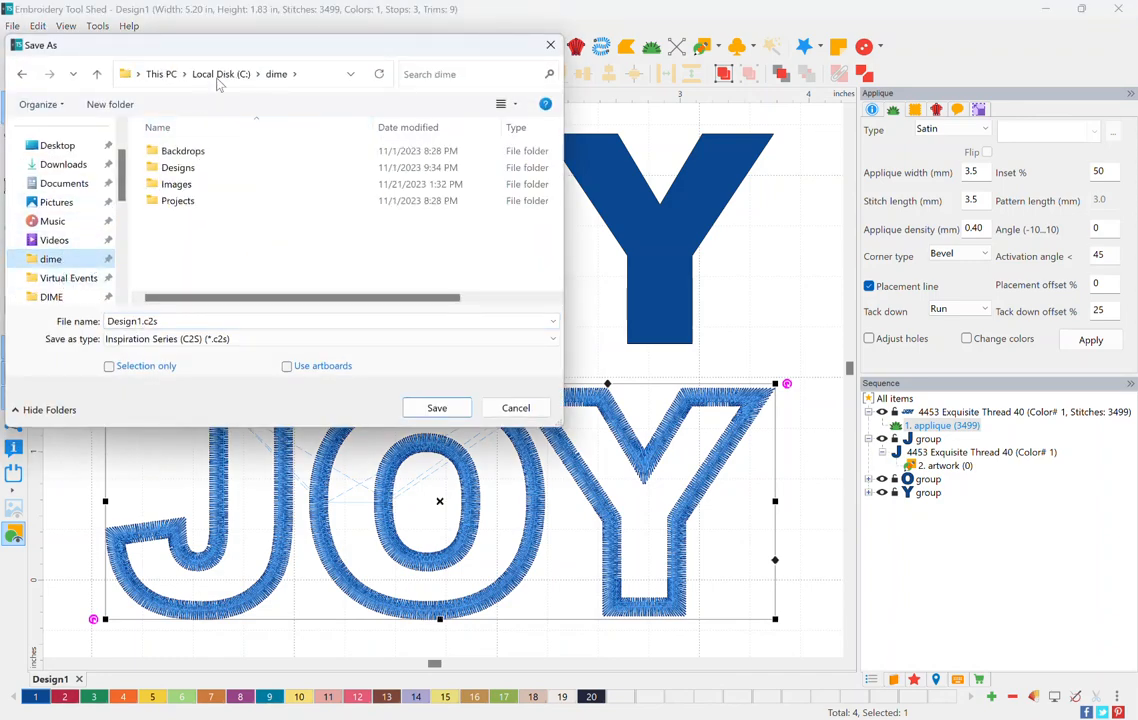
double_click(175, 321)
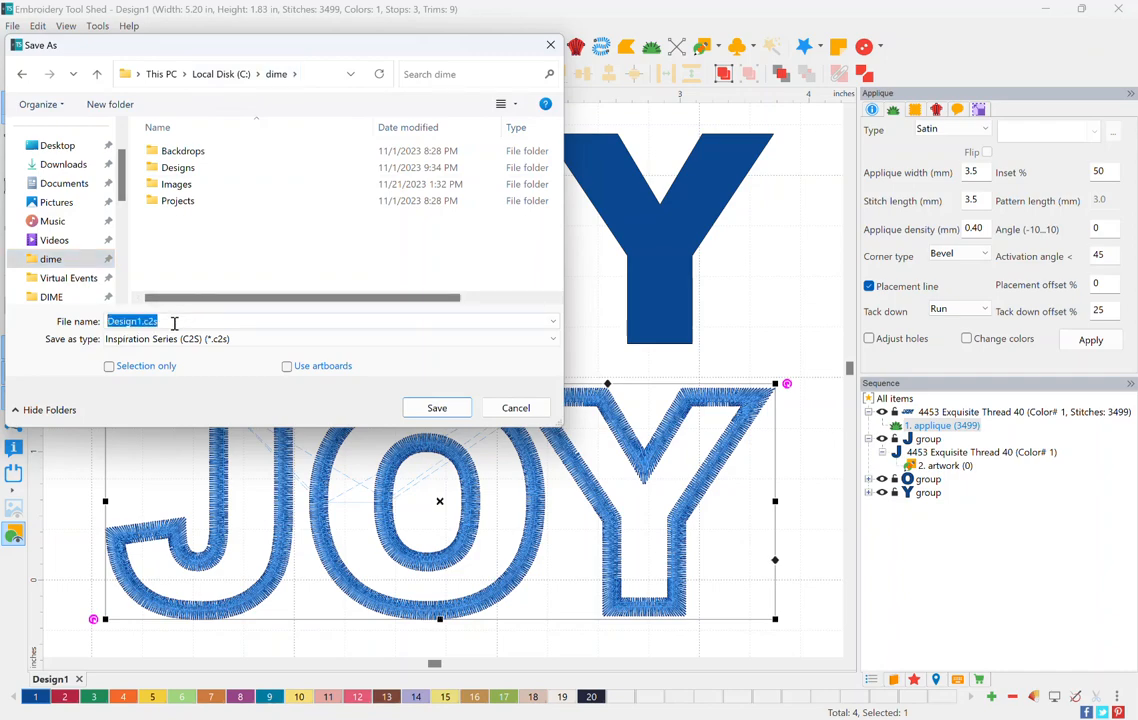
text(JOY)
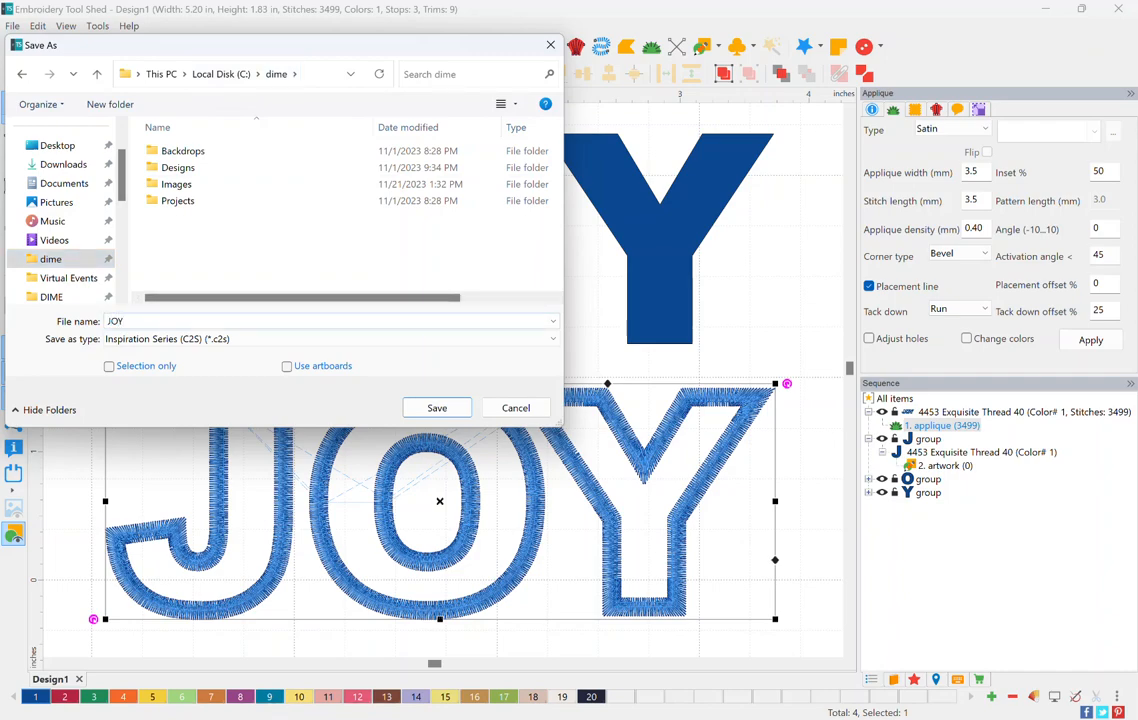
click(241, 342)
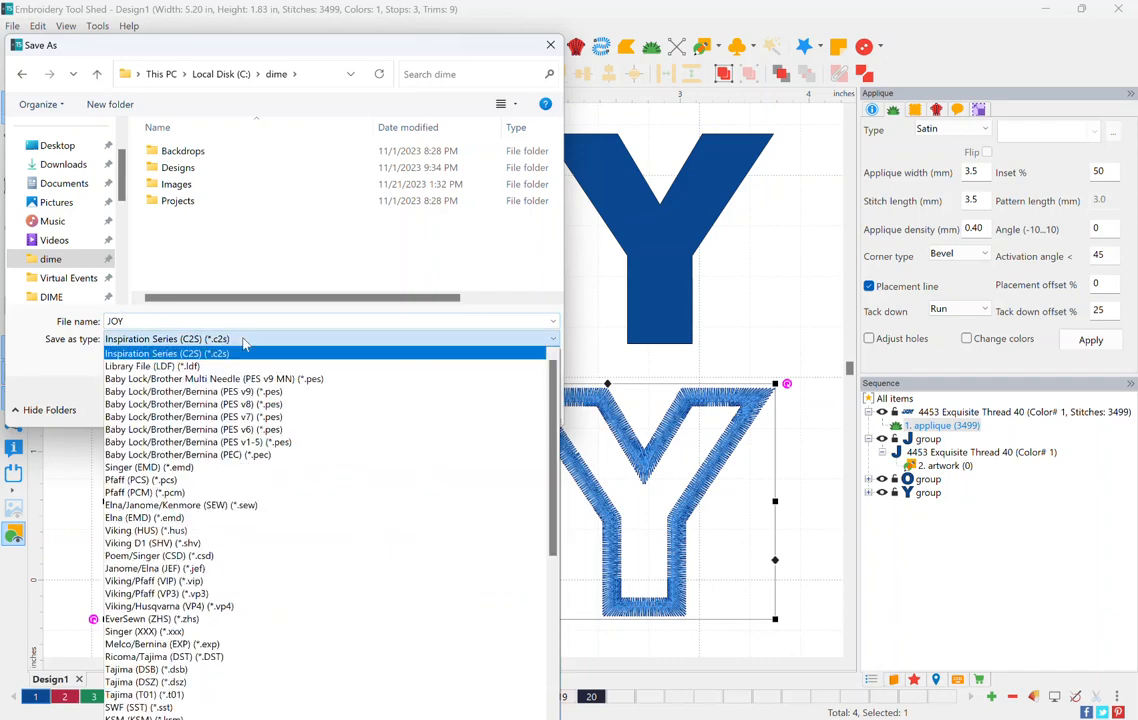
click(293, 391)
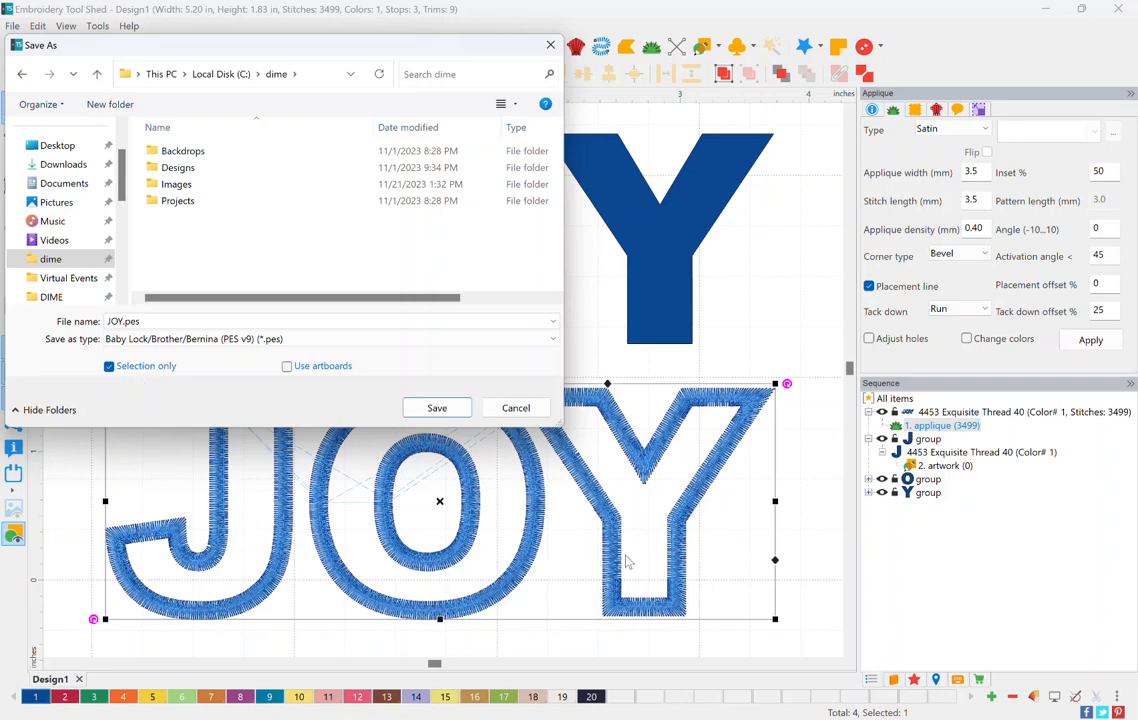
click(437, 408)
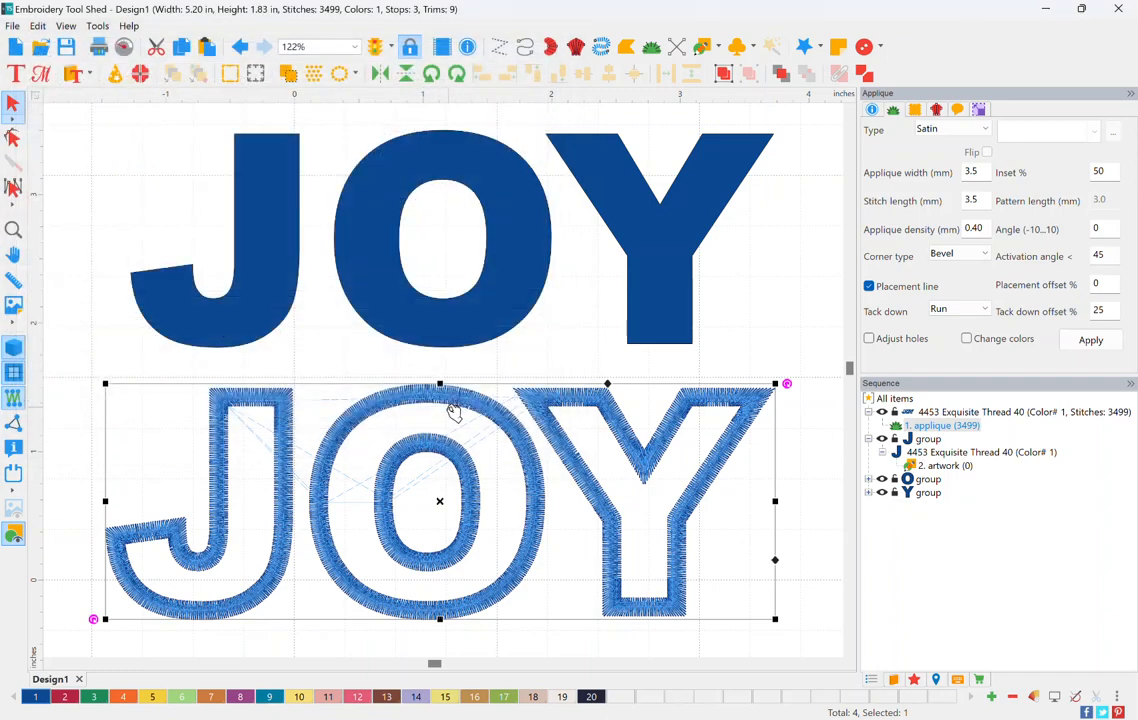
Step: Export the three upper JOY artwork letters as an SVG file named JOY in the dime folder
click(279, 292)
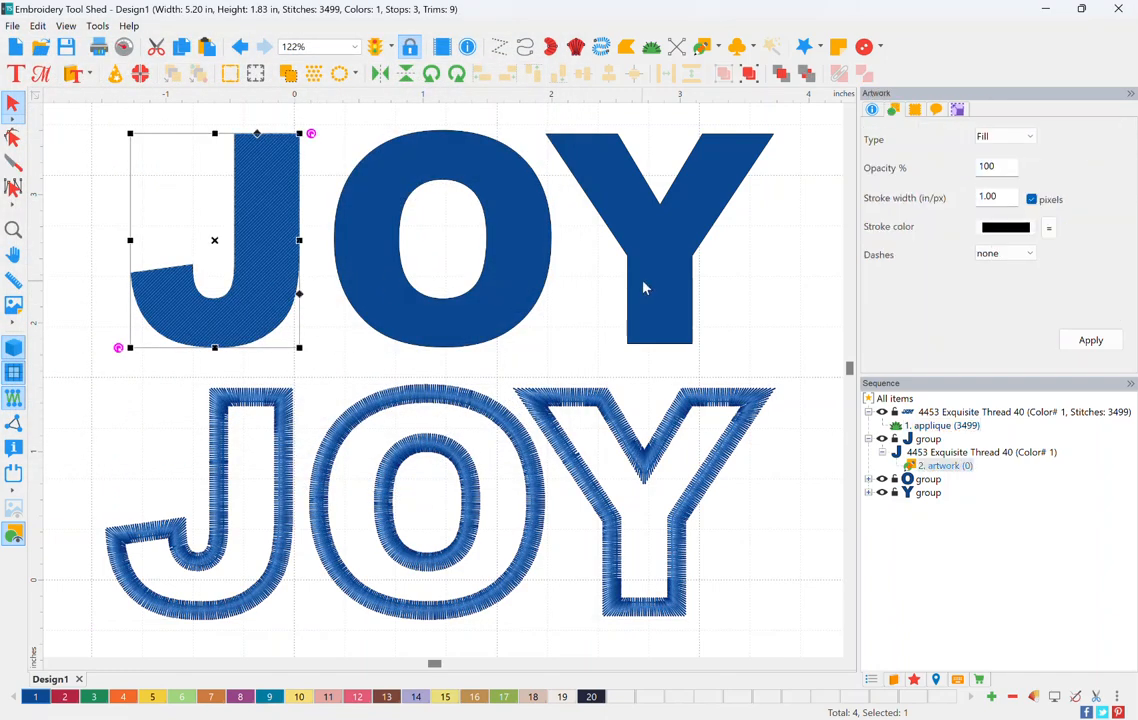
key(ctrl+minus)
click(169, 153)
drag(117, 127, 750, 383)
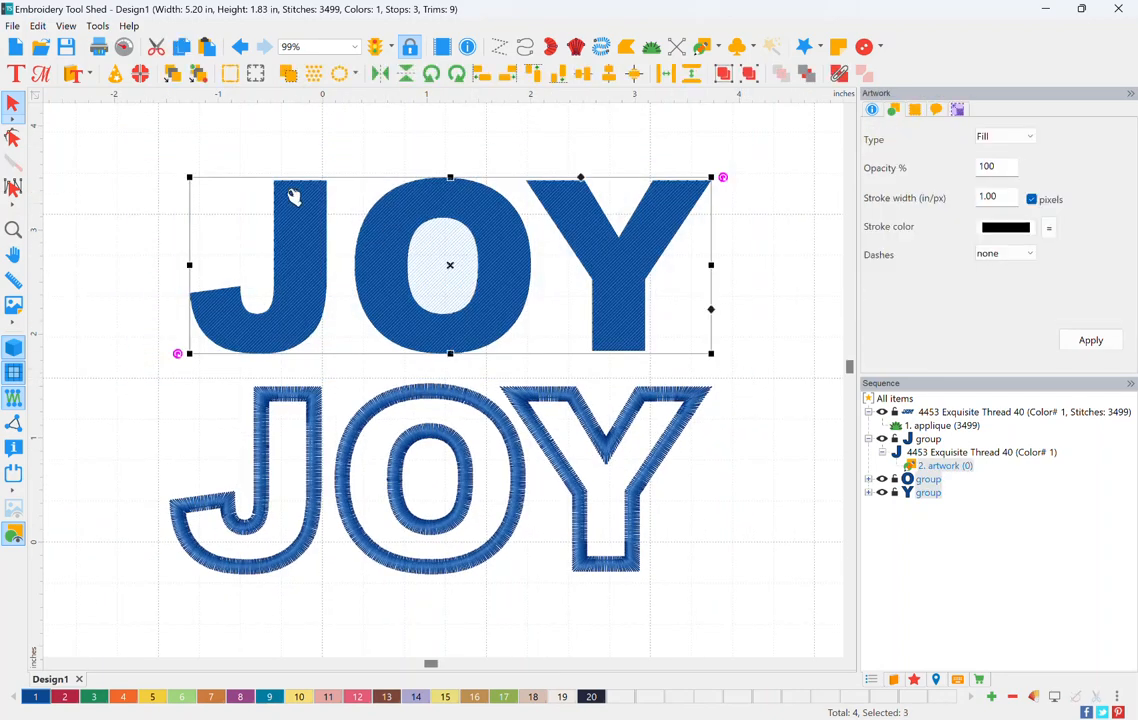
click(14, 26)
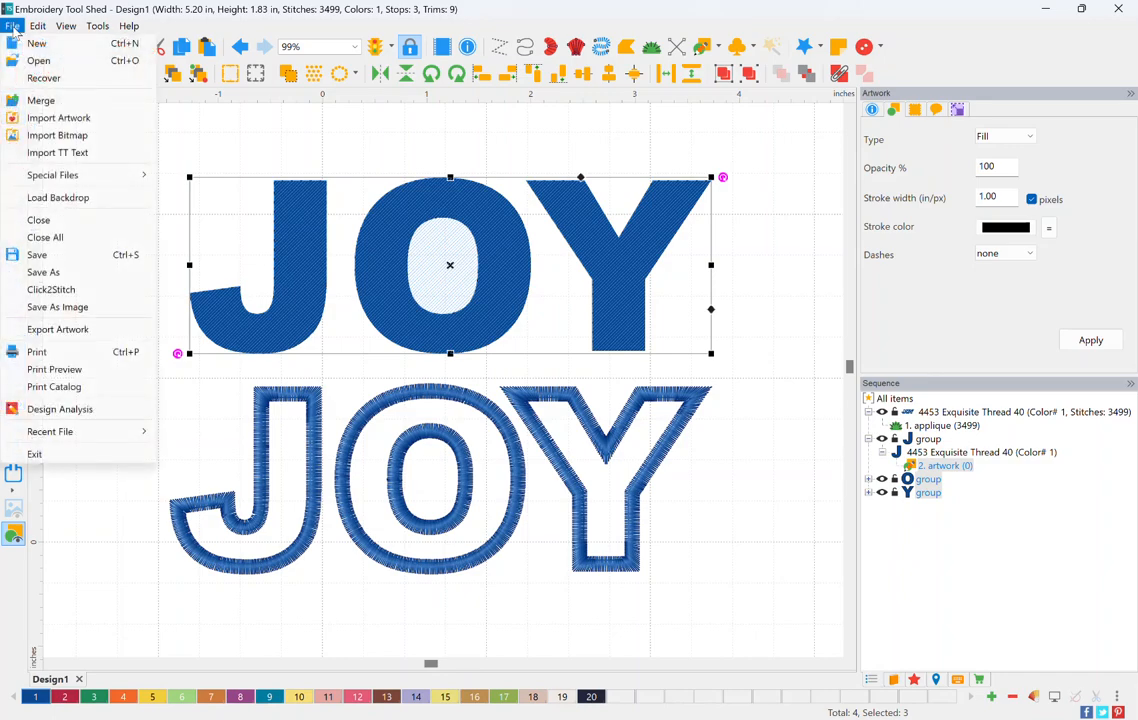
click(69, 331)
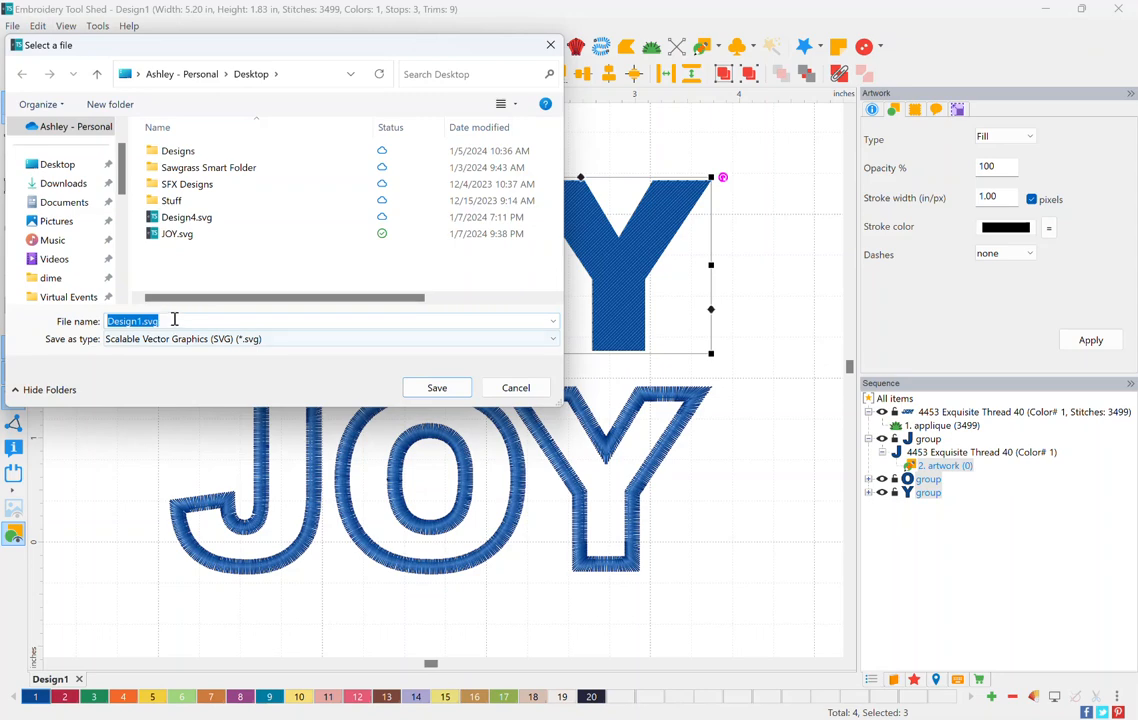
click(62, 278)
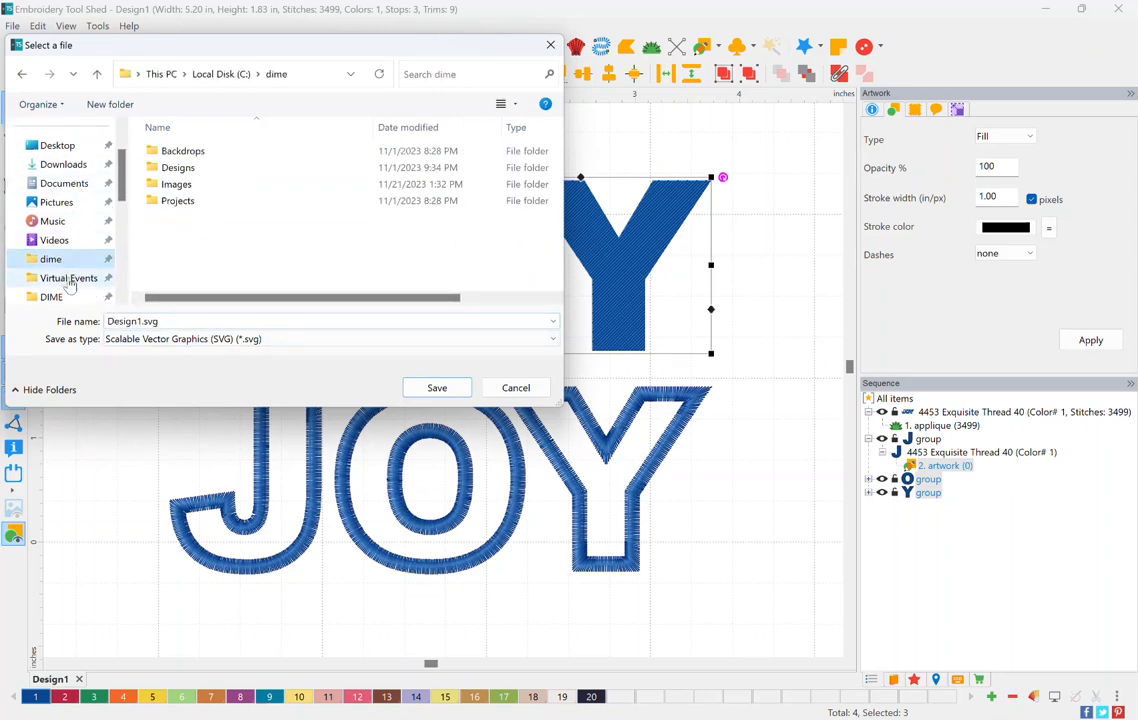
click(178, 318)
text(JOY)
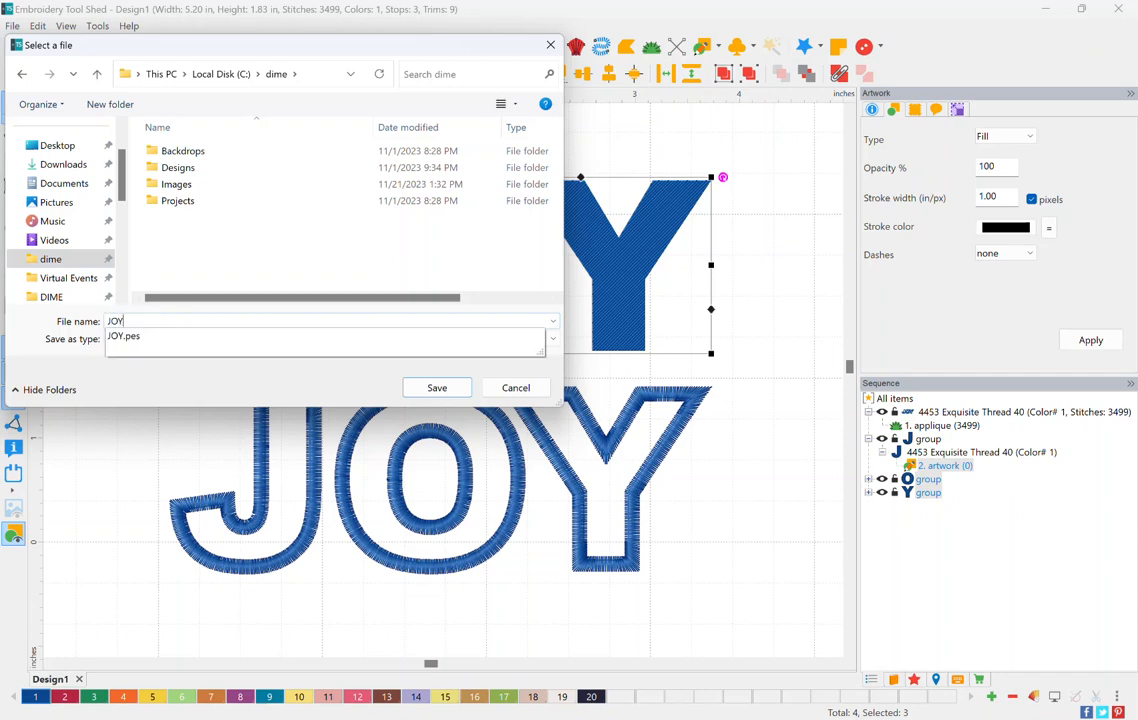
key(Escape)
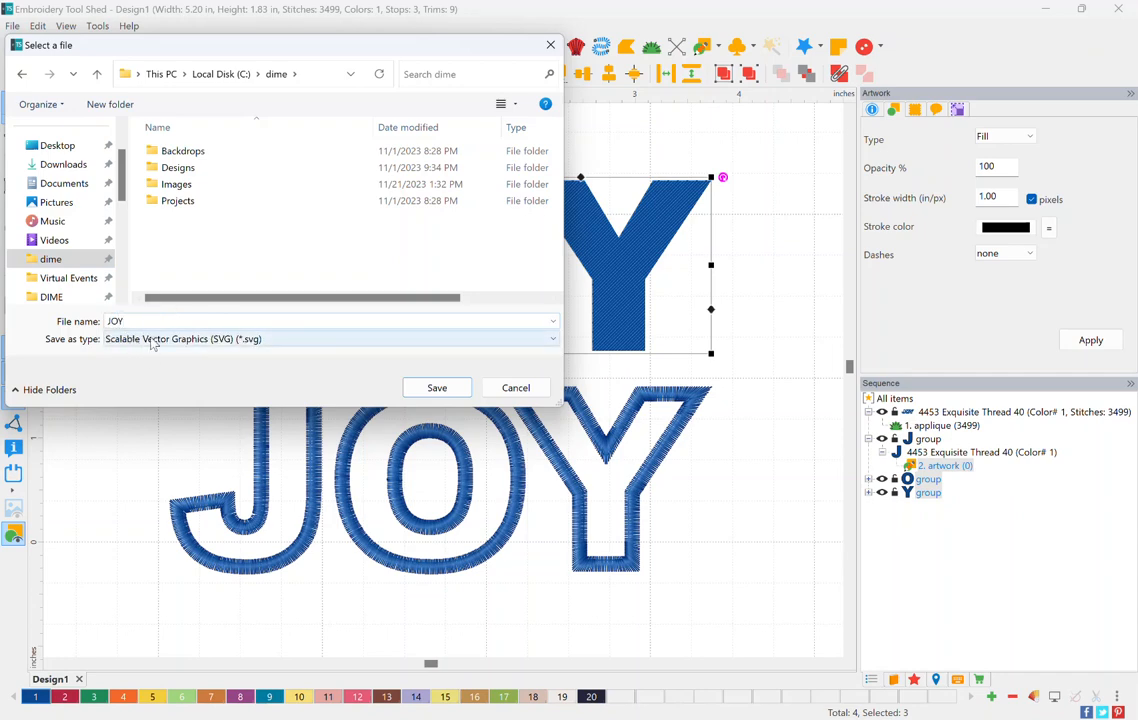
click(275, 343)
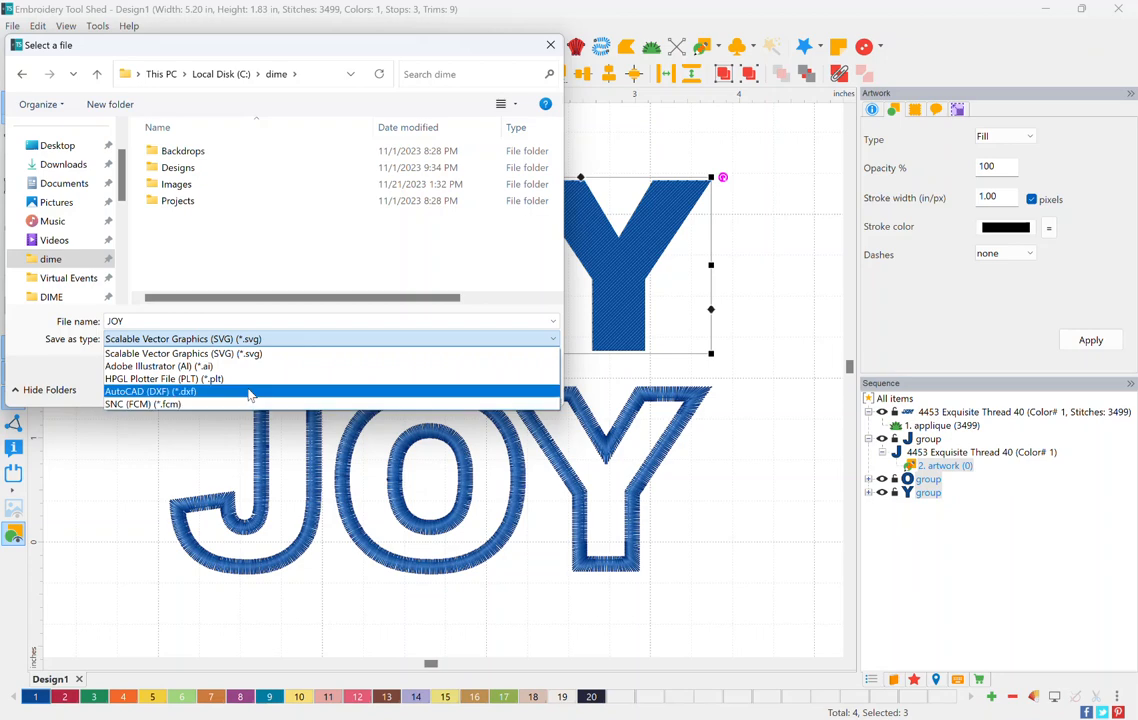
click(267, 356)
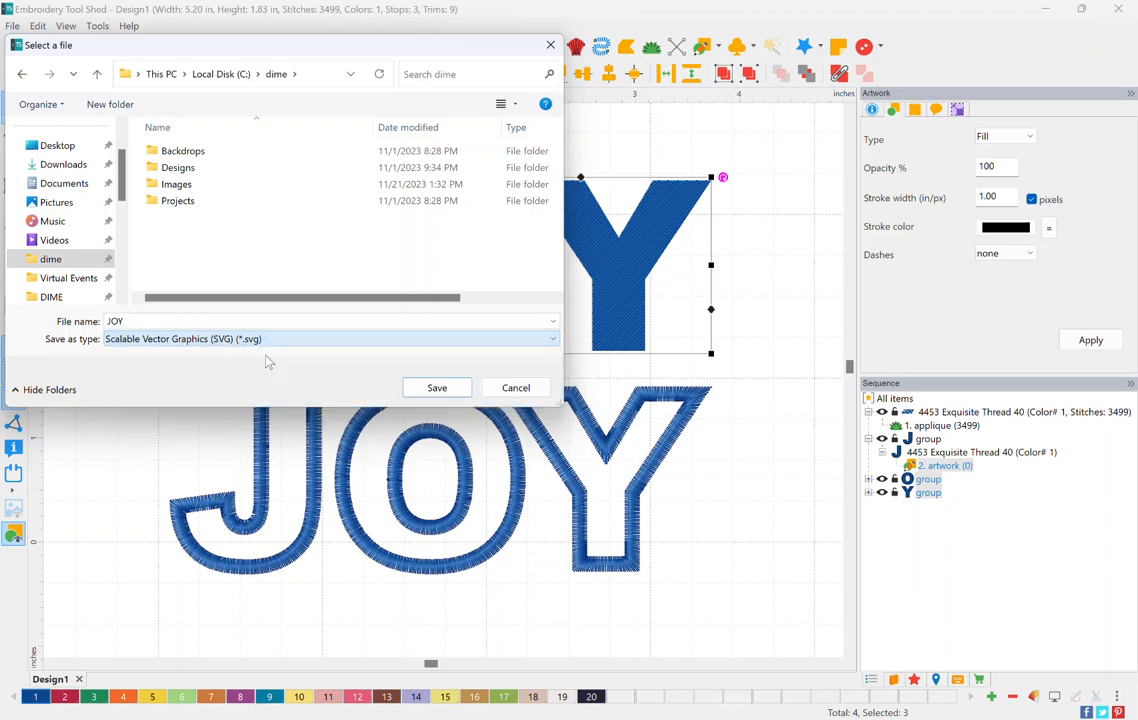
click(437, 389)
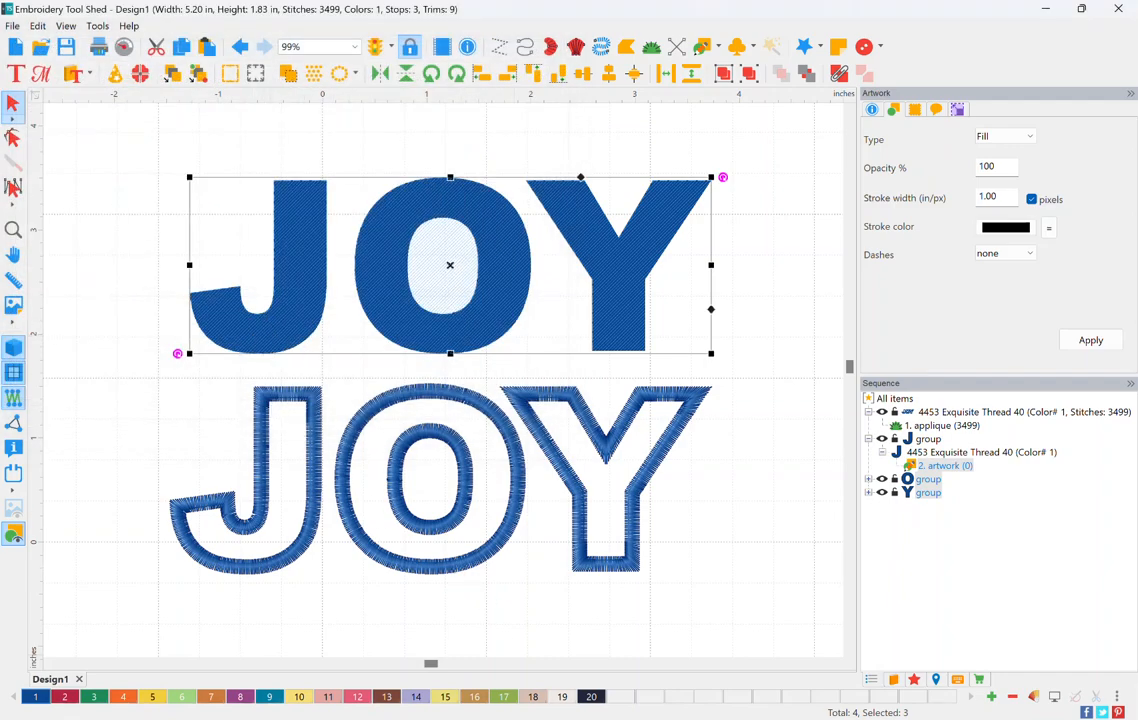
Step: Show the contents of the Designs library folder in File Explorer and go up to its parent dime folder
click(893, 680)
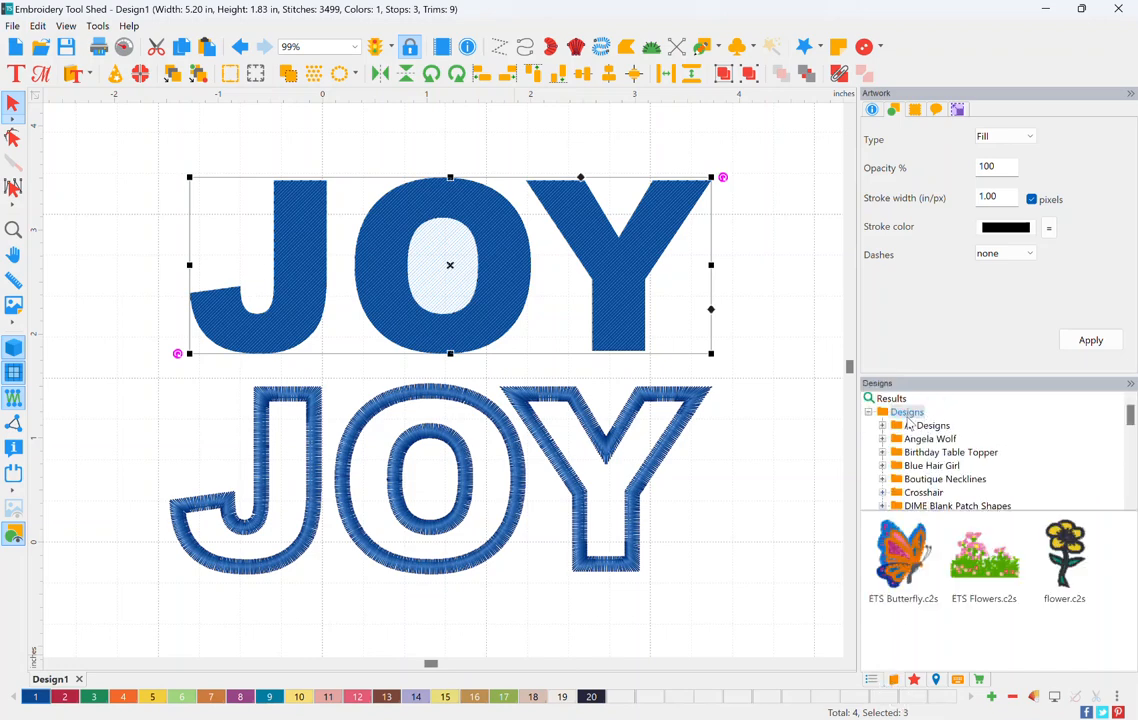
click(893, 414)
right_click(901, 415)
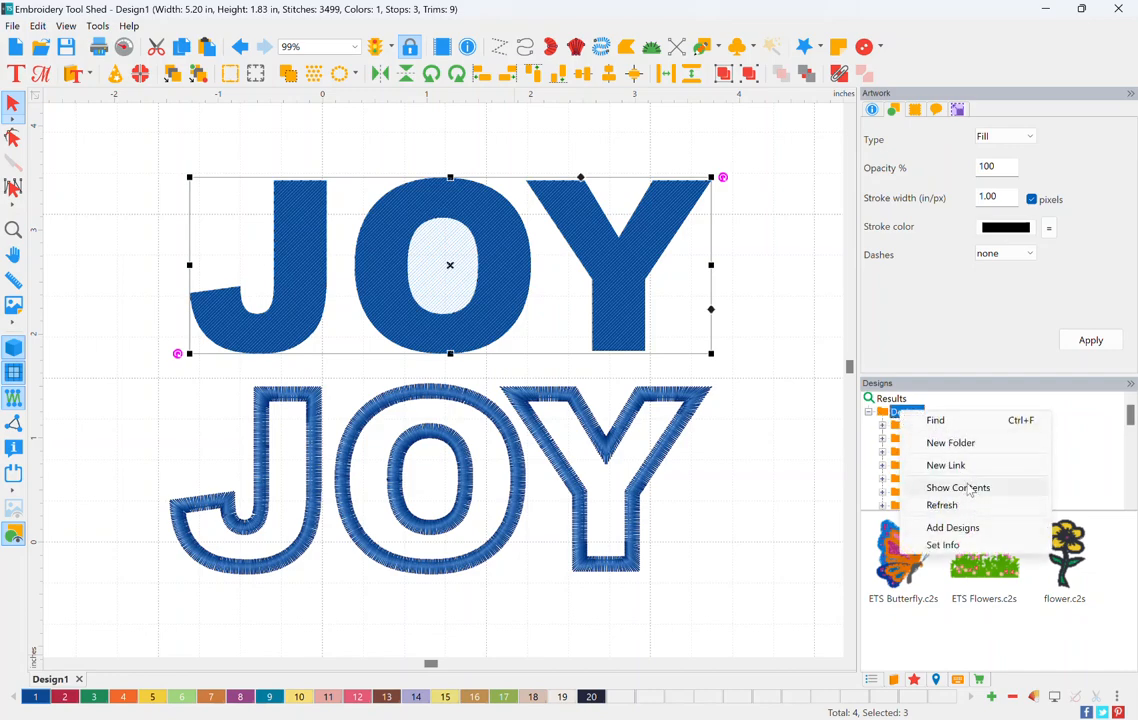
click(958, 488)
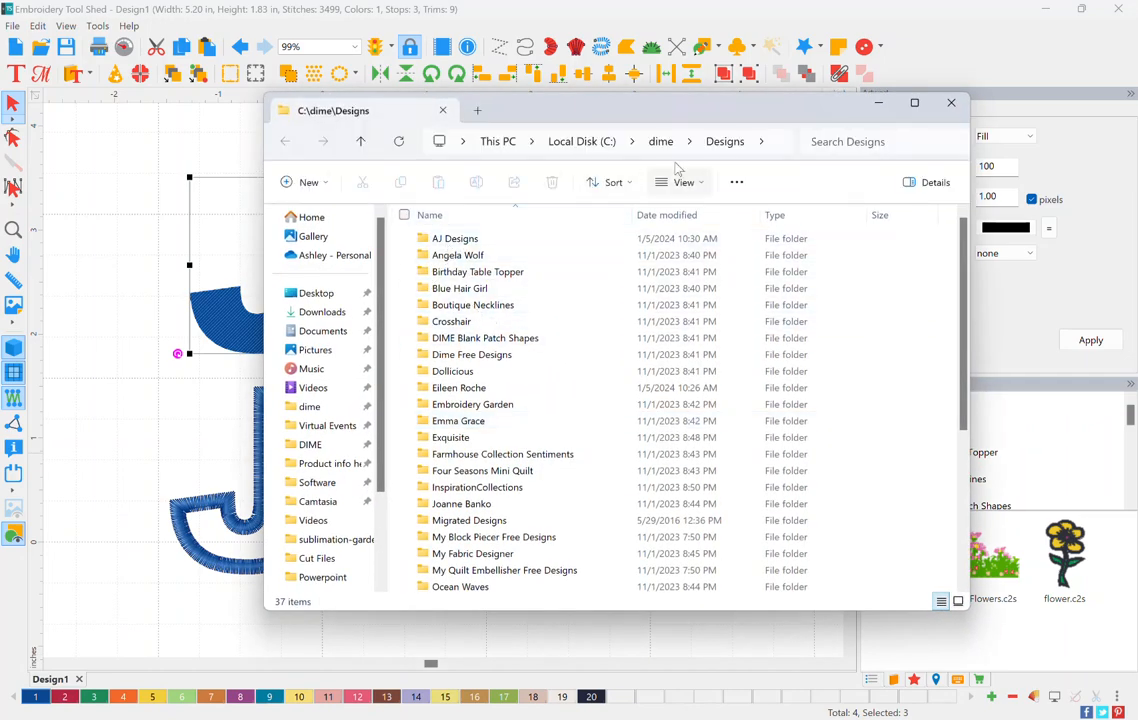
click(662, 147)
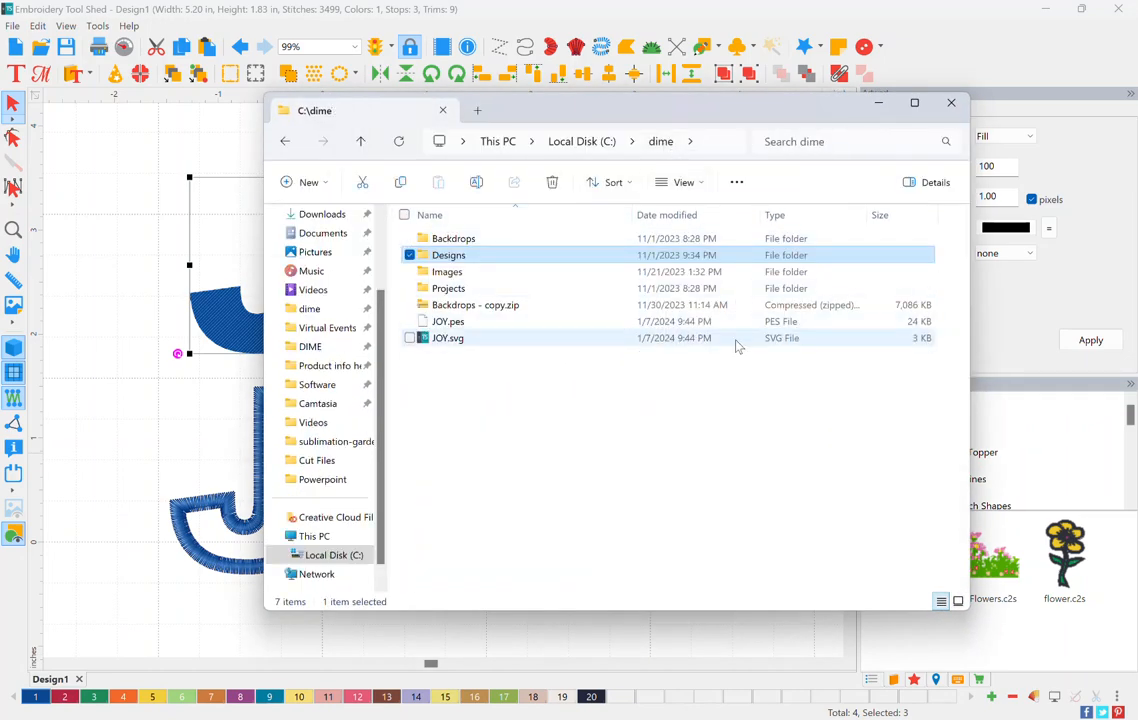
Step: Display the dime folder's files as thumbnails, compare JOY.pes with JOY.svg, and close the folder window
click(474, 325)
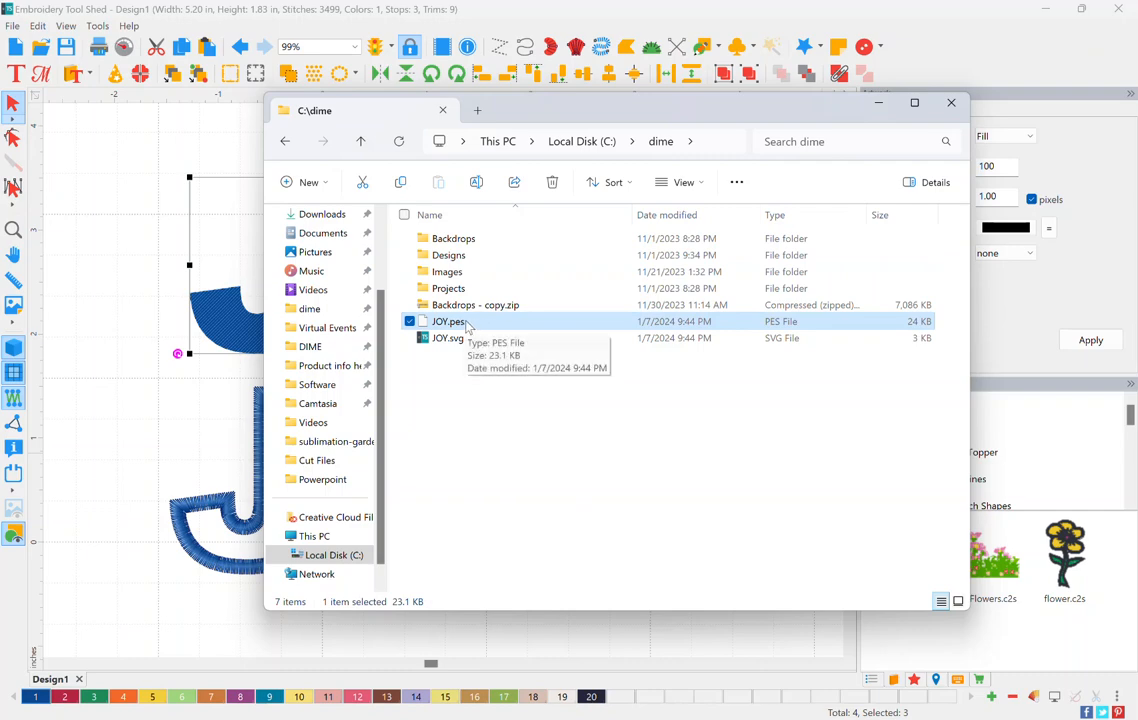
click(688, 182)
click(688, 220)
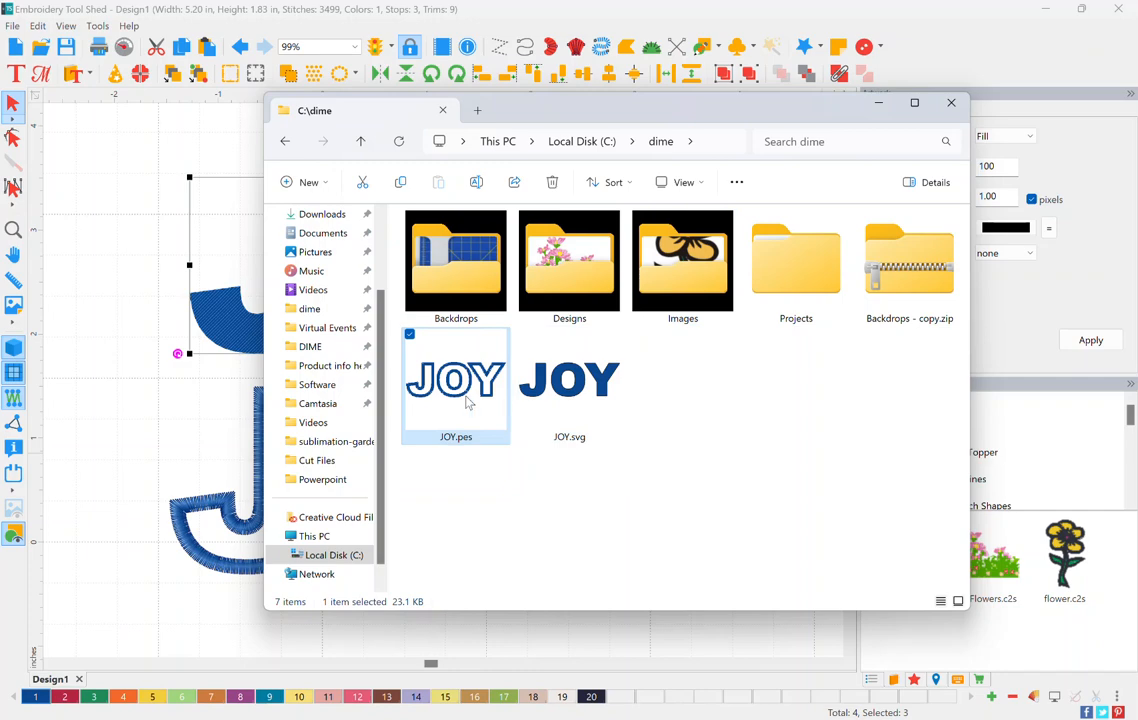
click(462, 398)
click(560, 402)
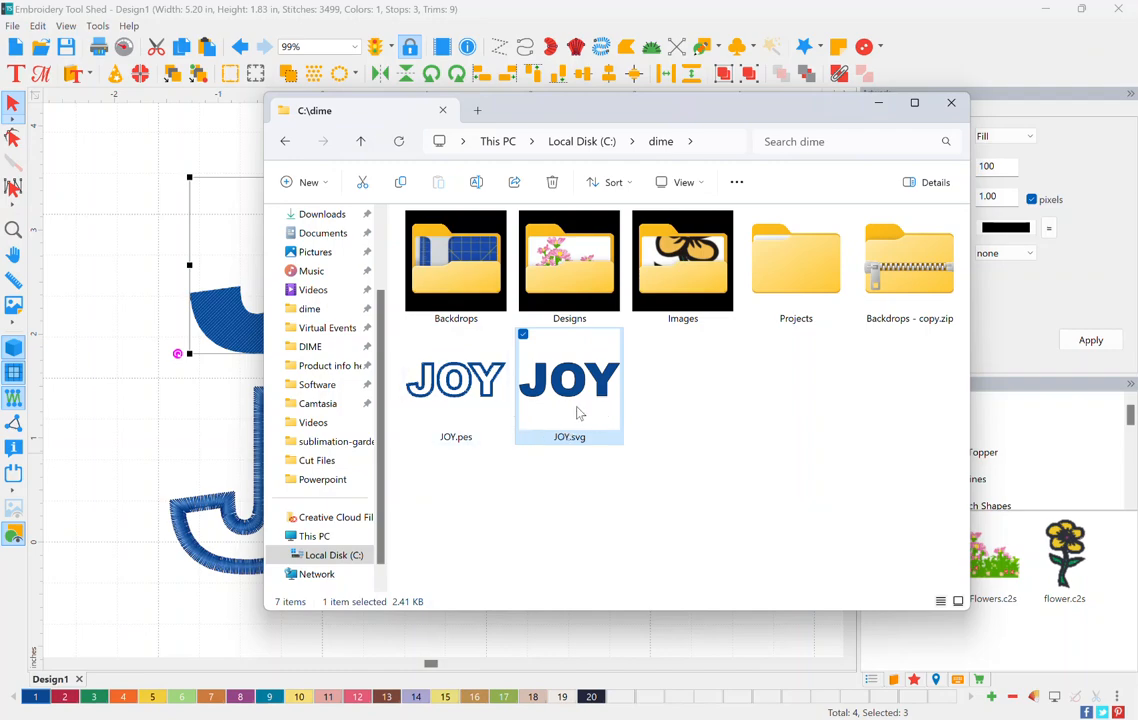
click(950, 103)
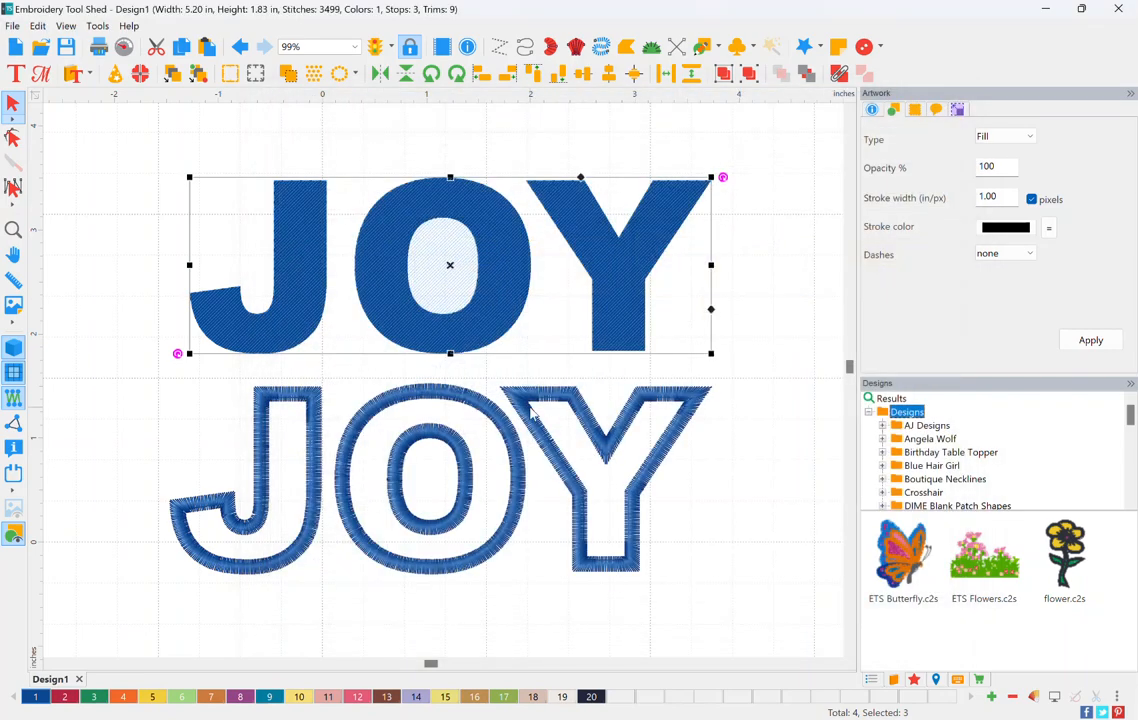